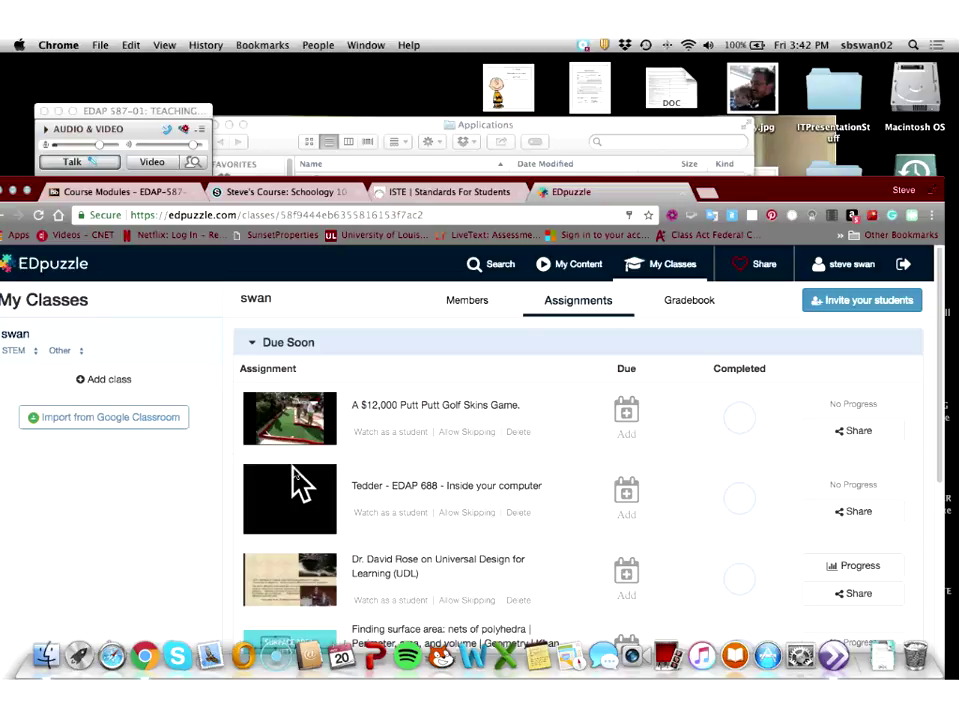
Open the sharing options of the Universal Design for Learning (UDL) video assignment and select its embed code.
scroll(340, 484, "down", 2)
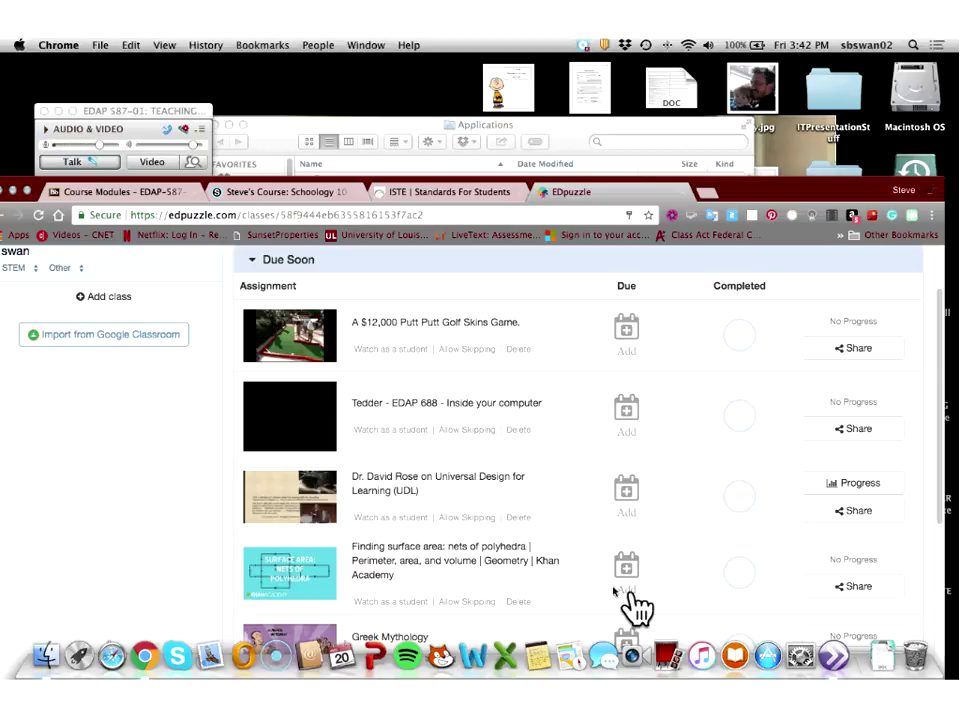
left_click(823, 520)
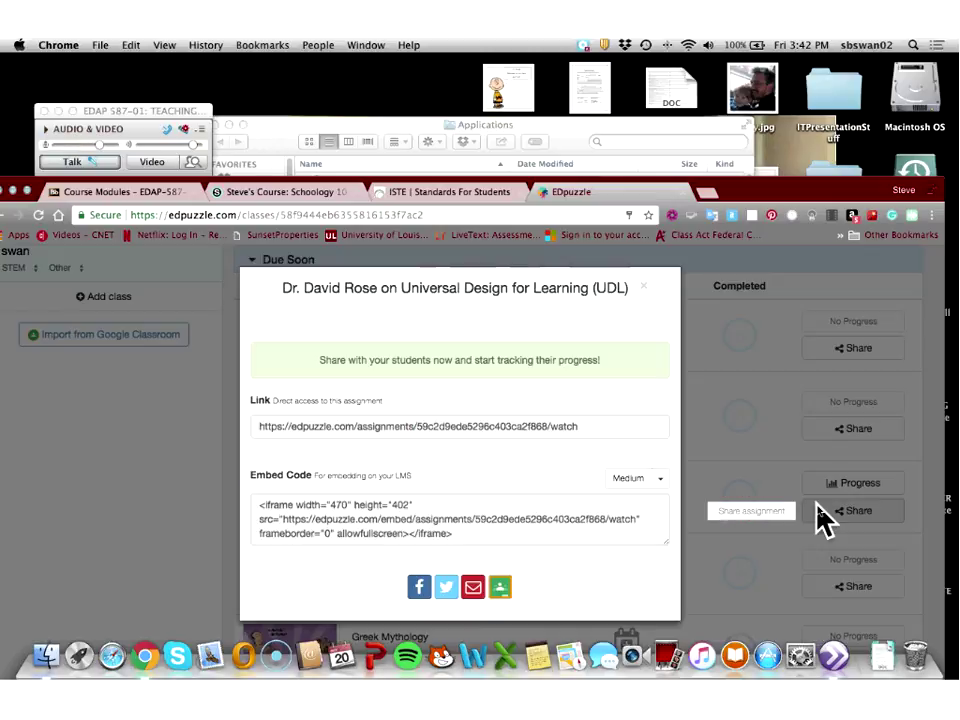
left_click(455, 535)
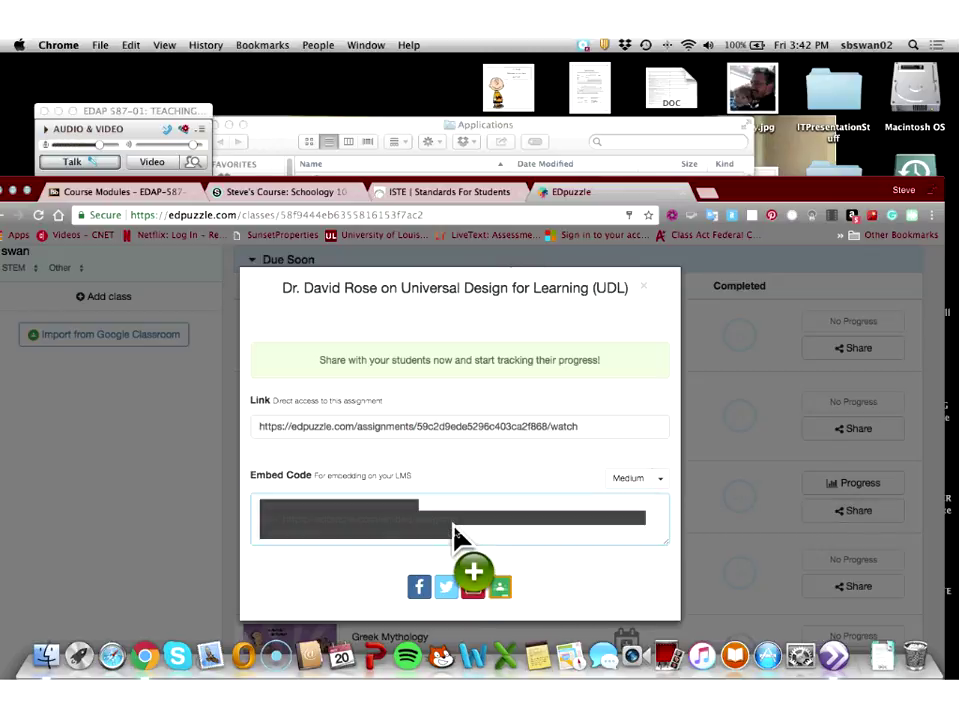
right_click(330, 512)
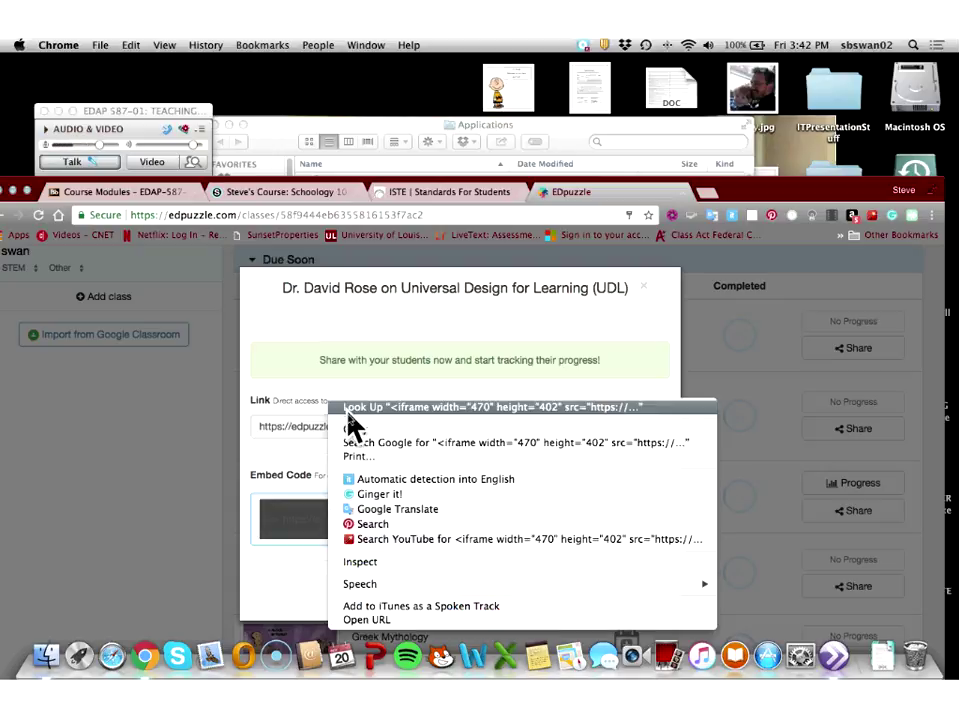
left_click(350, 442)
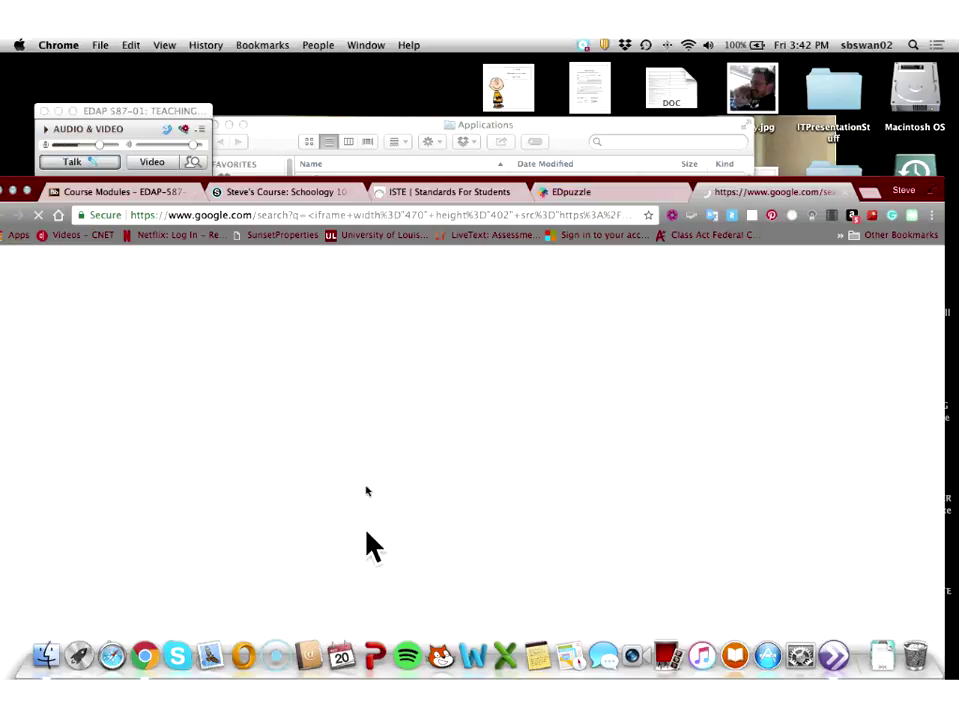
left_click(477, 194)
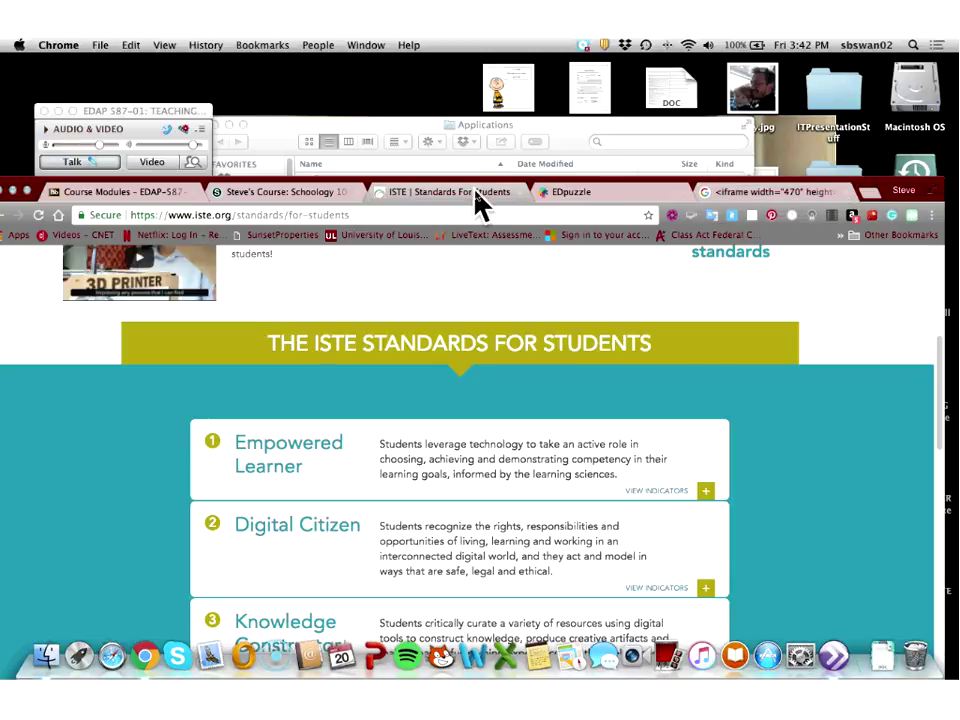
left_click(755, 203)
left_click(630, 193)
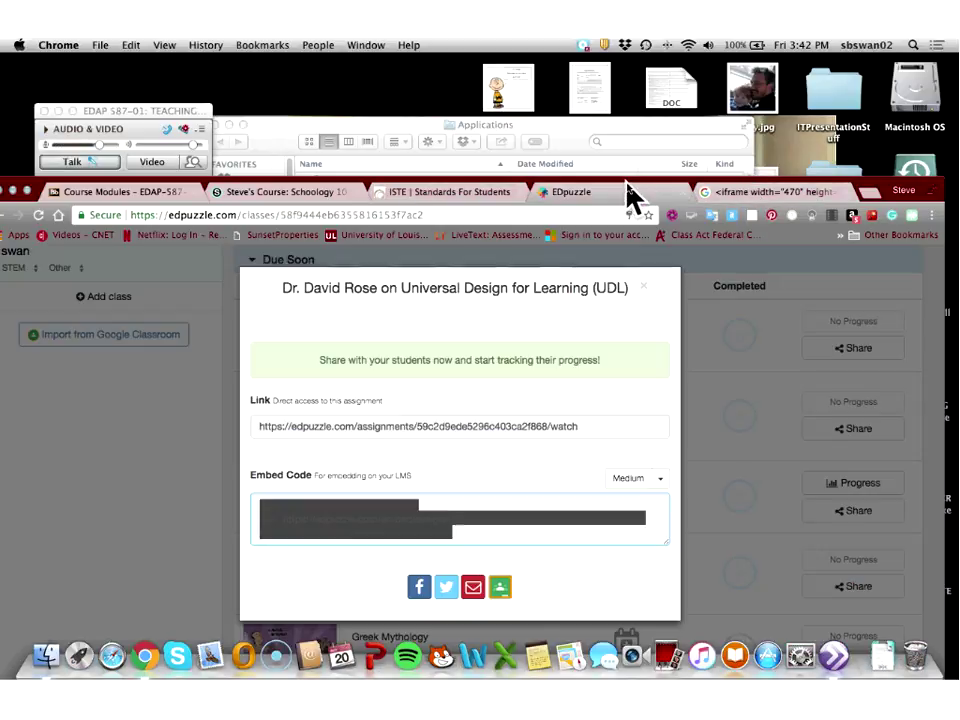
Copy the embed code of the UDL video assignment.
left_click_drag(353, 503, 350, 510)
right_click(349, 512)
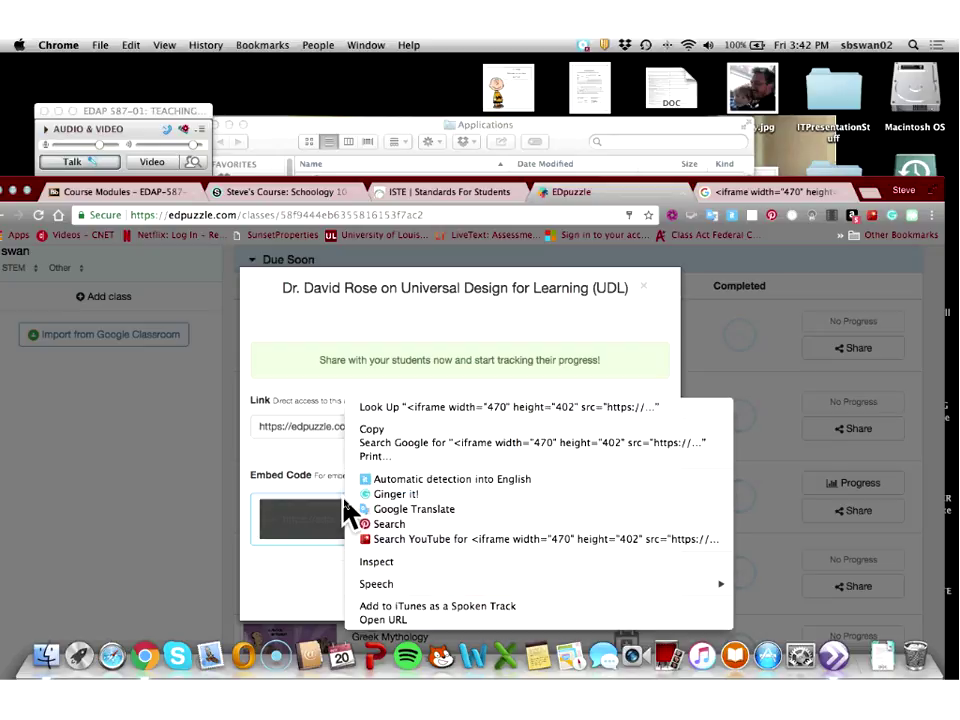
left_click(374, 440)
Switch to the Schoology 101 course and open the folder "Assignments for Schoology Course: Advanced".
left_click(402, 192)
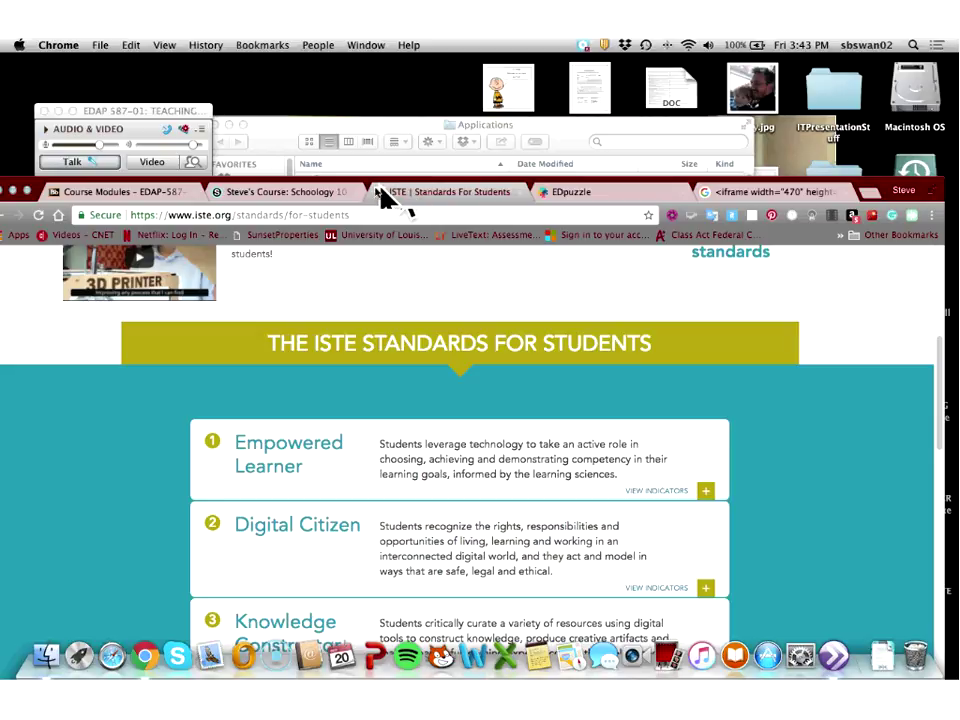
left_click(336, 200)
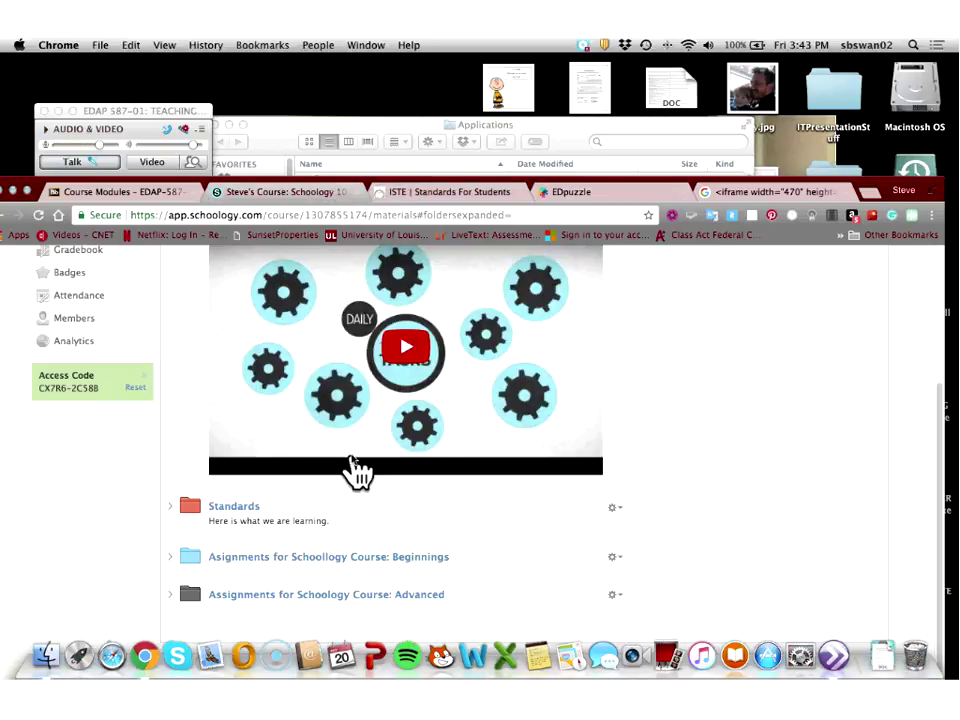
left_click(270, 600)
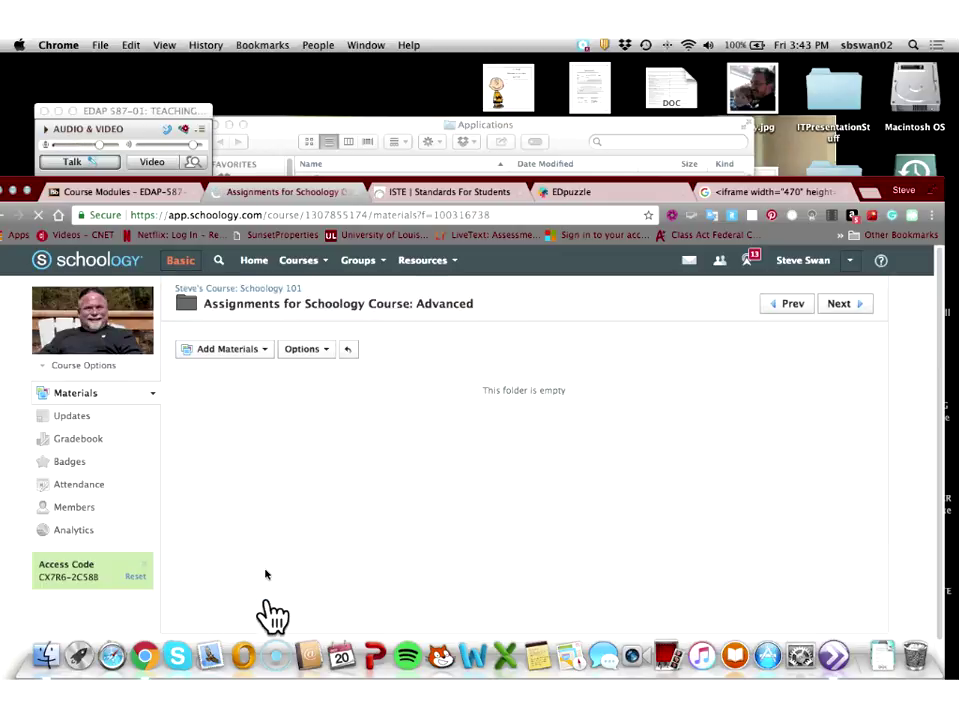
Start a new assignment in this folder and name it "UDL EdPuzzle".
left_click(263, 350)
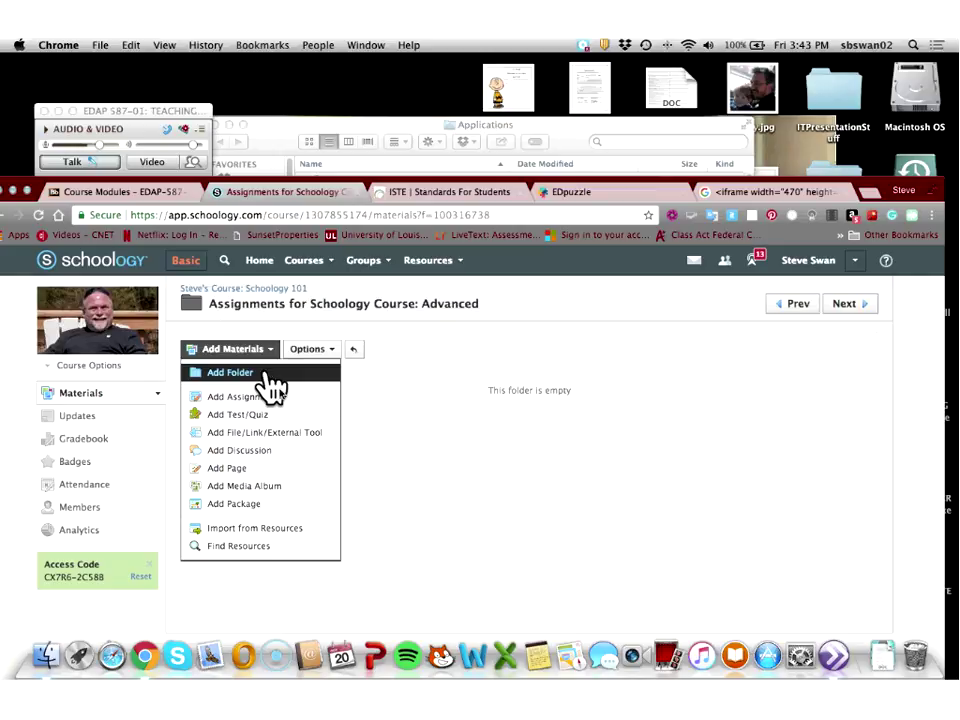
left_click(284, 398)
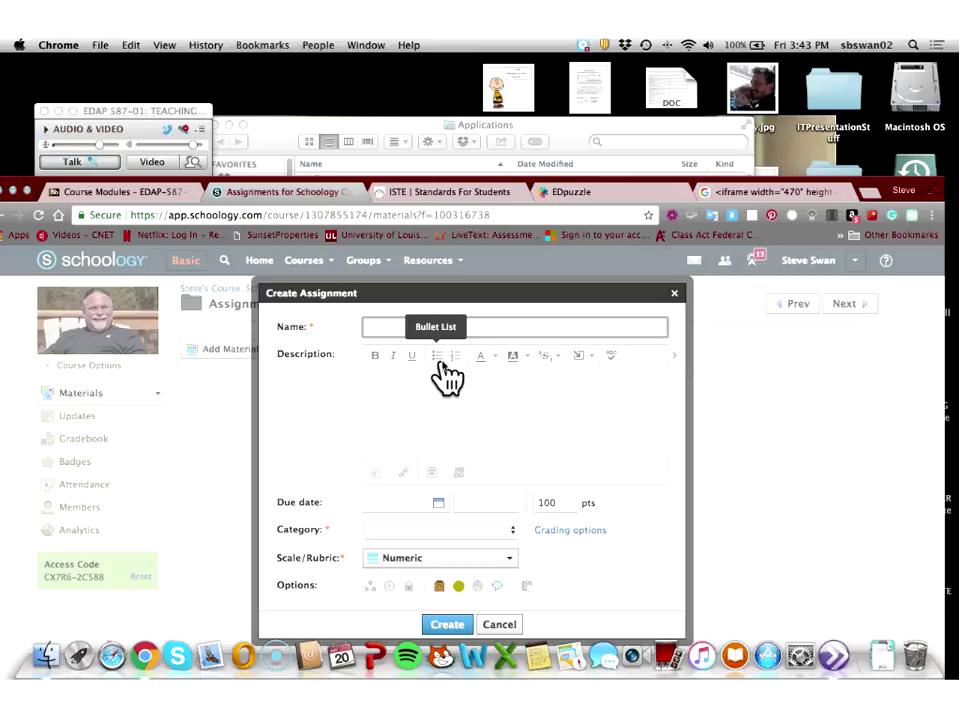
type("UDL ")
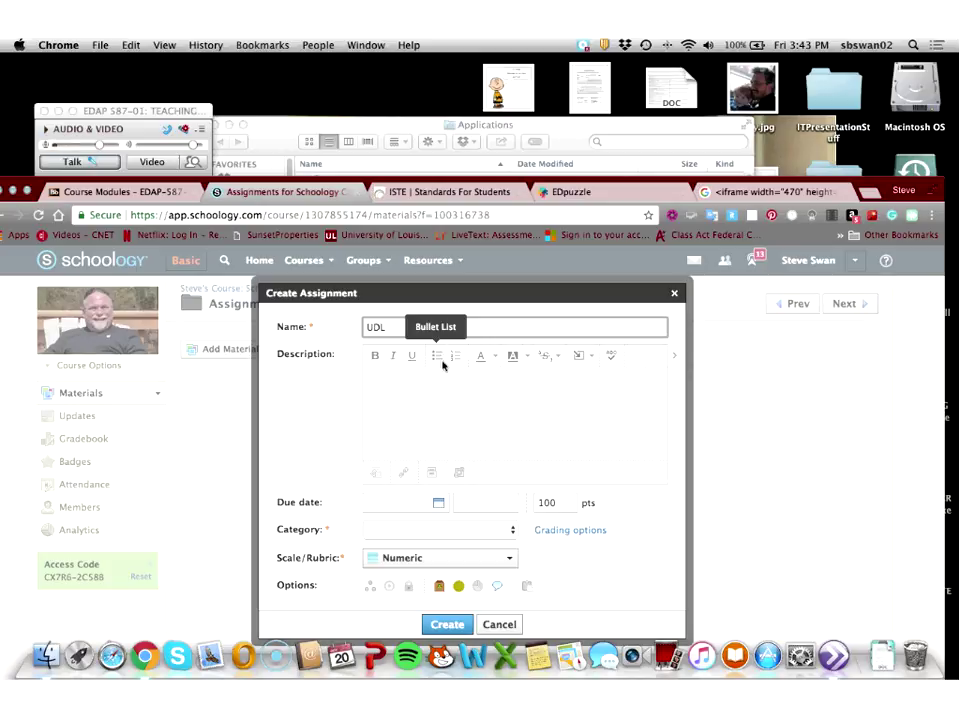
type("Edpu")
Insert a link titled "udl" in the description using the copied embed code as its URL, and try to create the assignment.
left_click(446, 396)
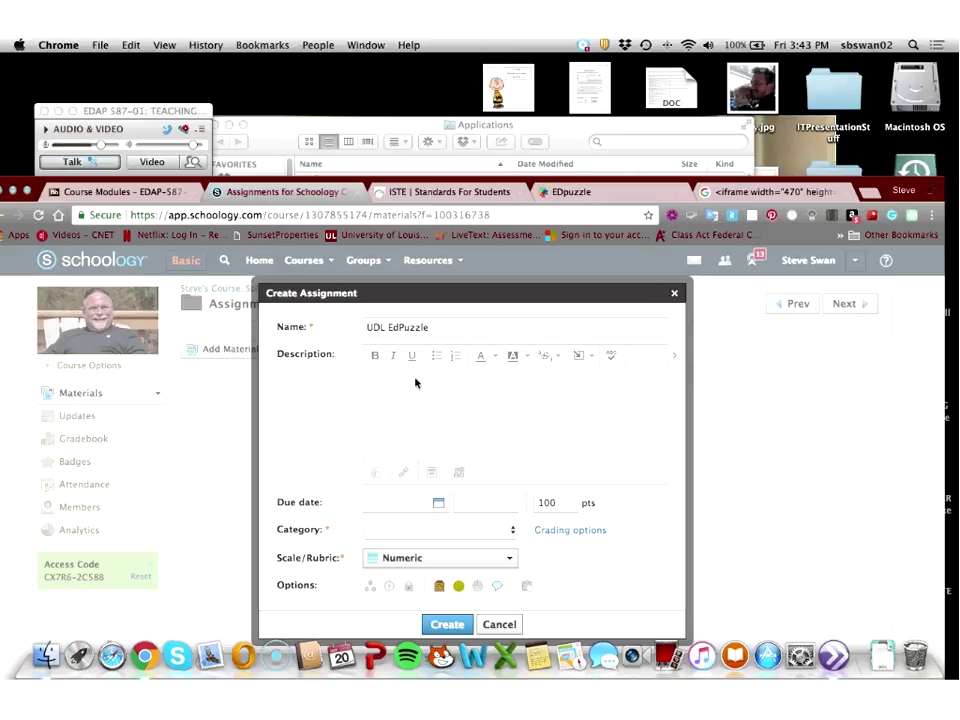
left_click(580, 358)
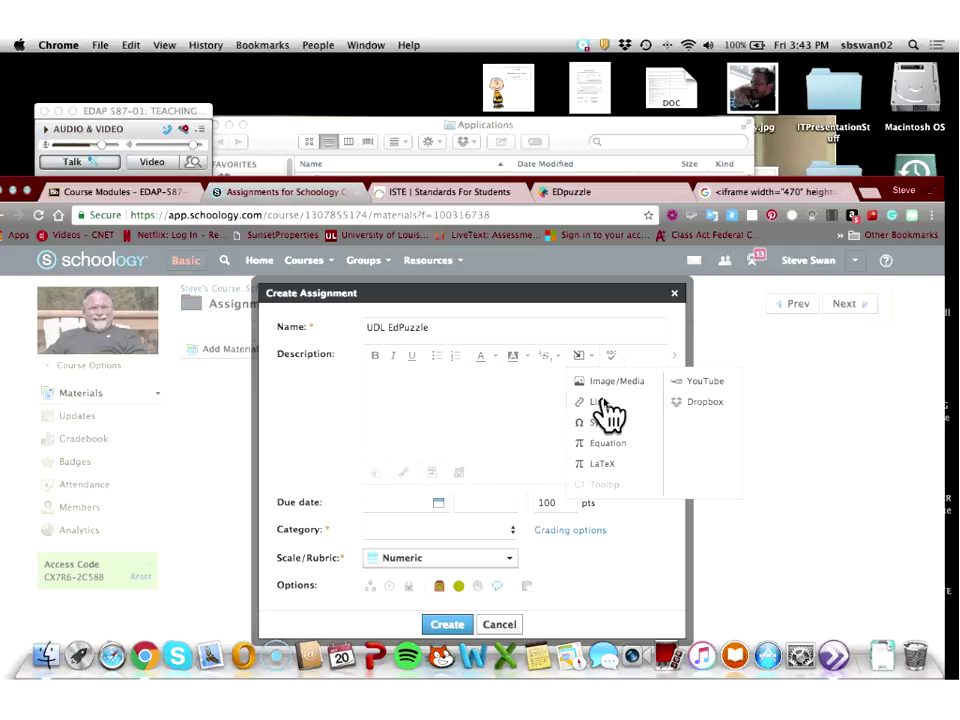
left_click(606, 405)
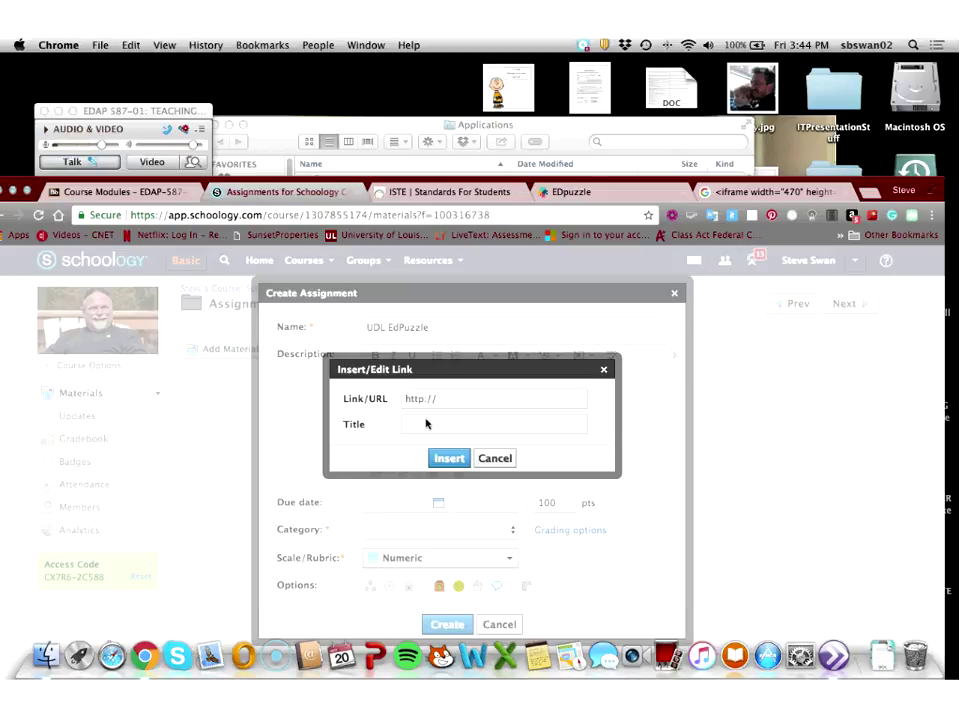
key("super+v")
left_click(449, 459)
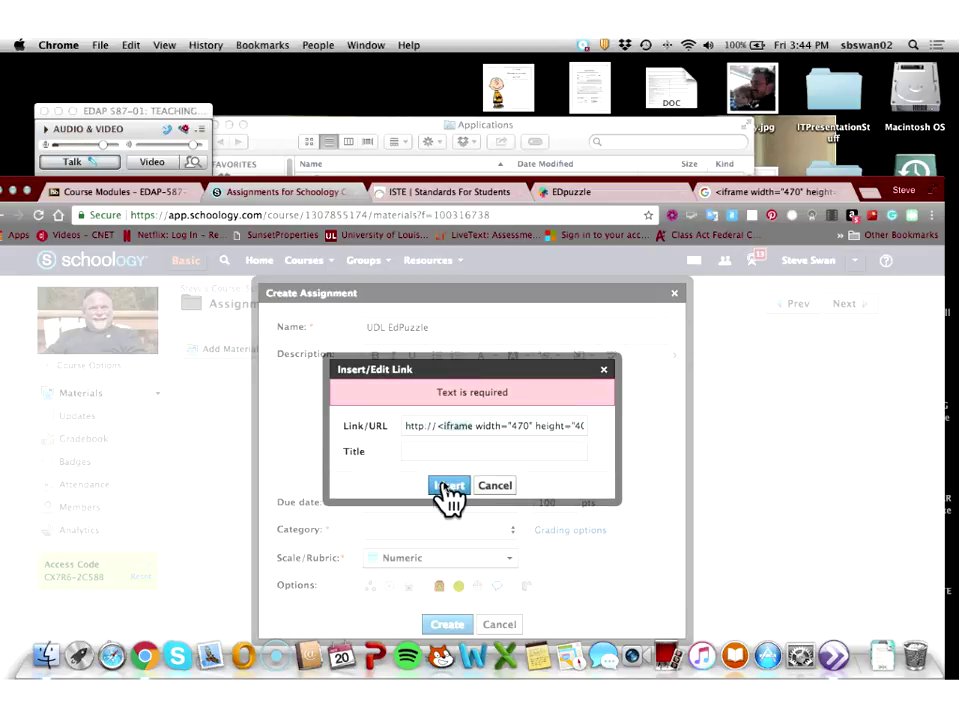
left_click(440, 447)
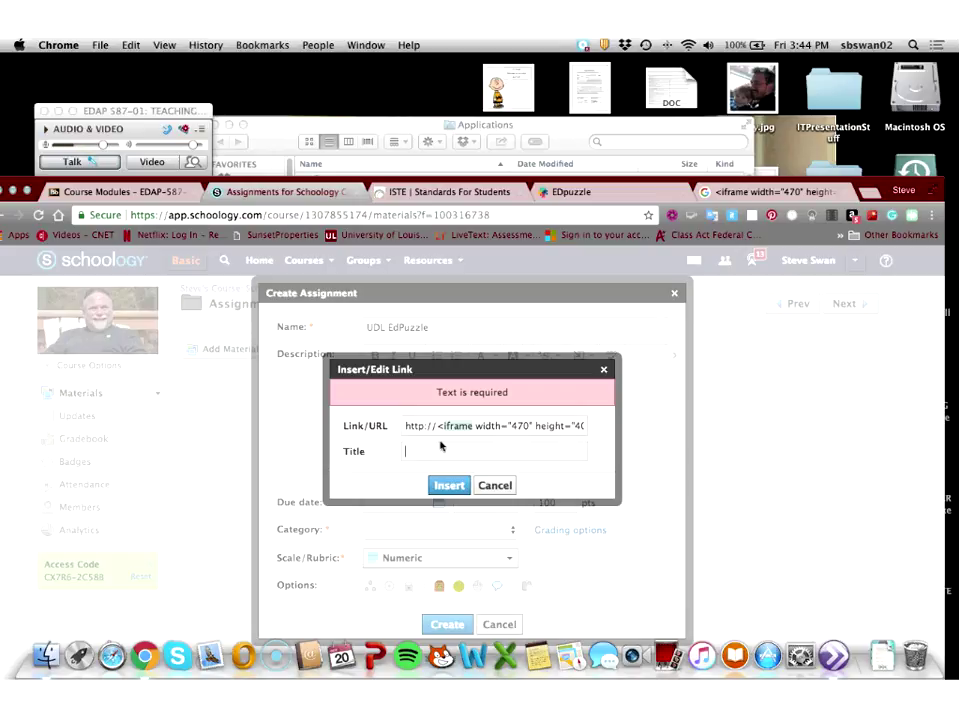
type("udl")
left_click(449, 485)
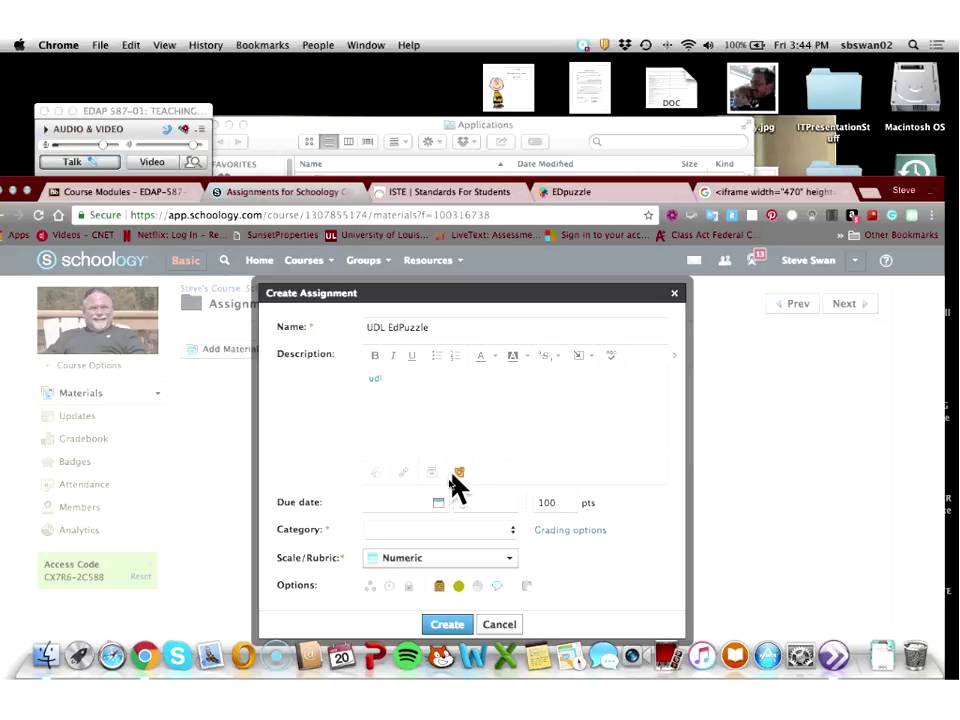
left_click(440, 626)
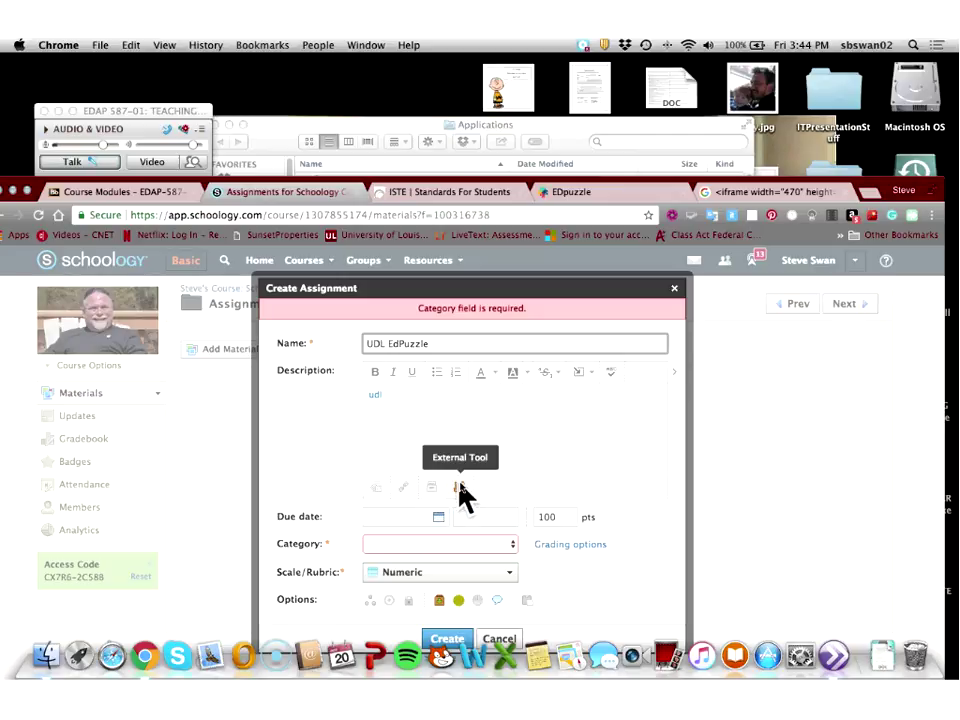
Attach the copied embed code to the assignment as embedded media titled "udl".
left_click(405, 487)
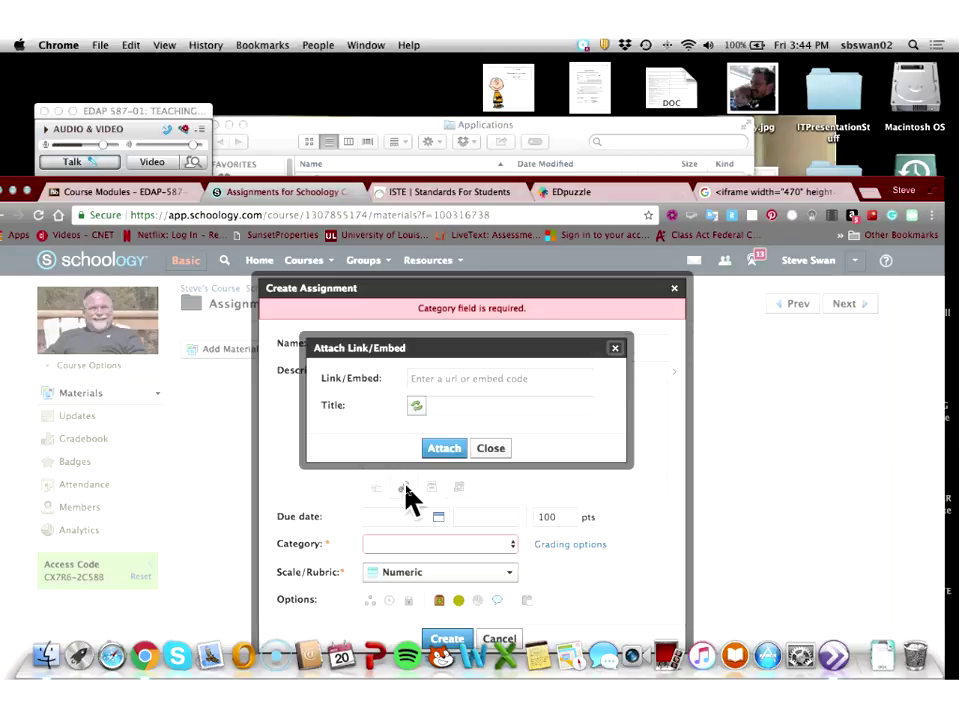
left_click(442, 377)
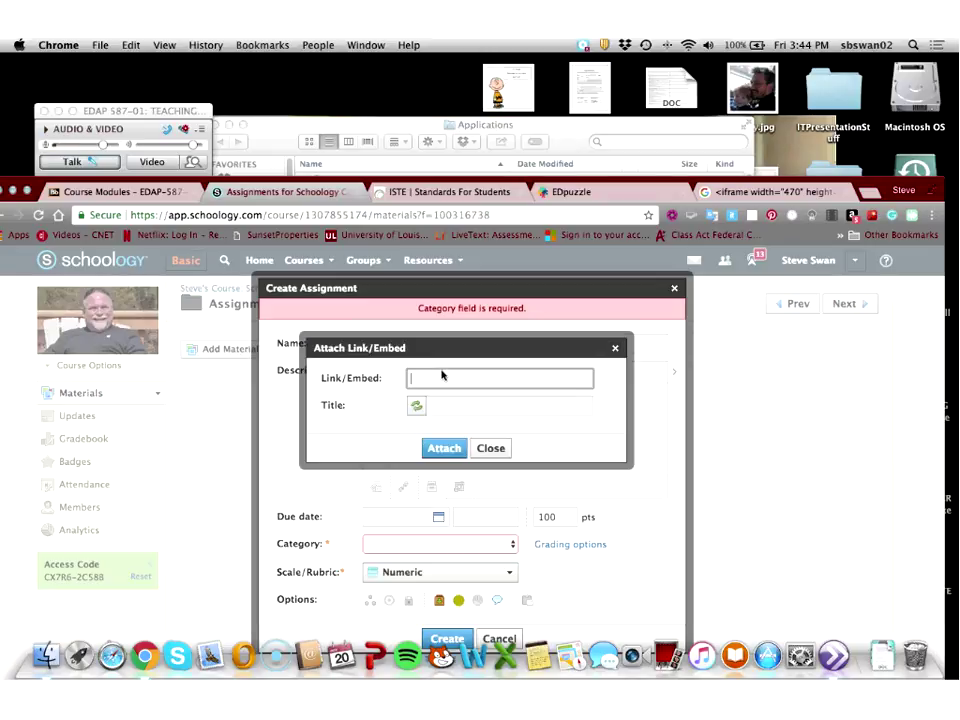
right_click(442, 377)
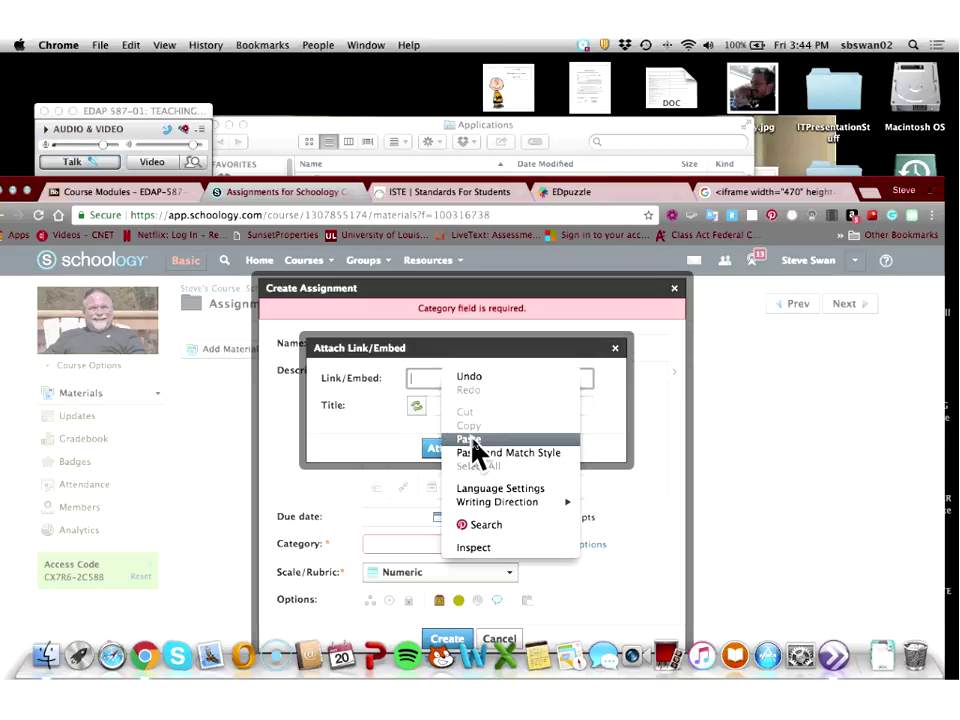
left_click(469, 440)
left_click(455, 413)
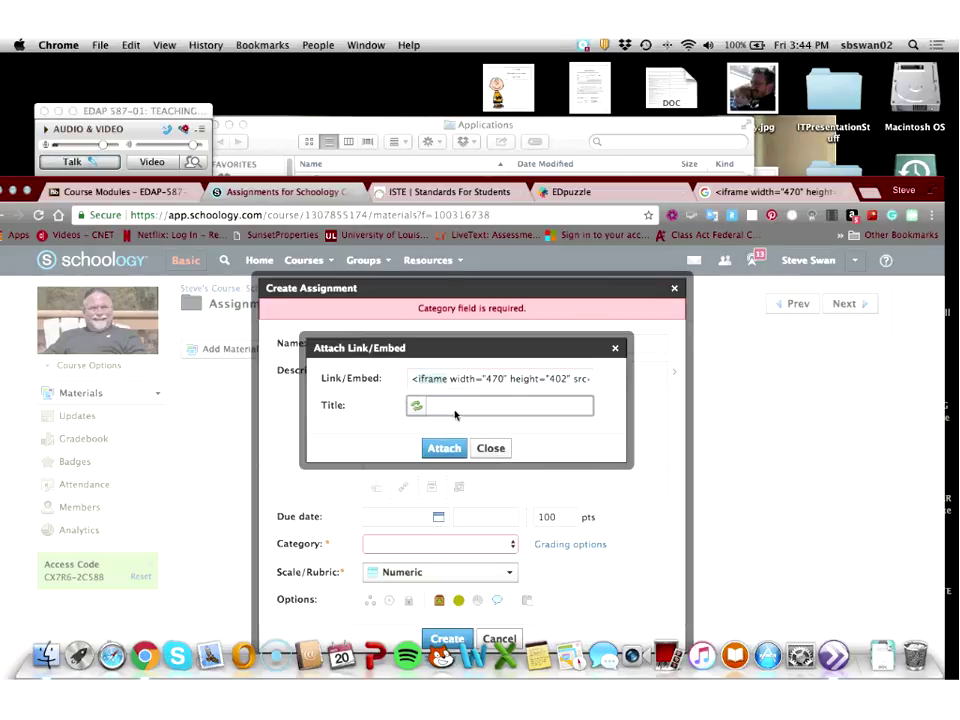
type("udl")
left_click(443, 450)
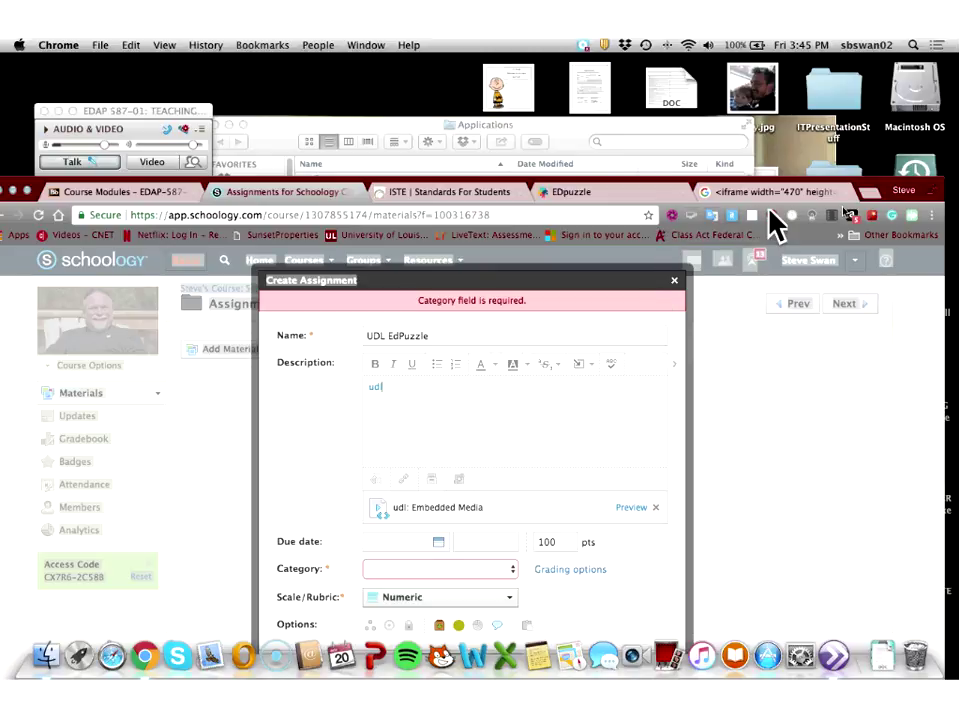
Close the leftover Google search page and move the browser window up so the whole assignment form fits.
left_click(846, 192)
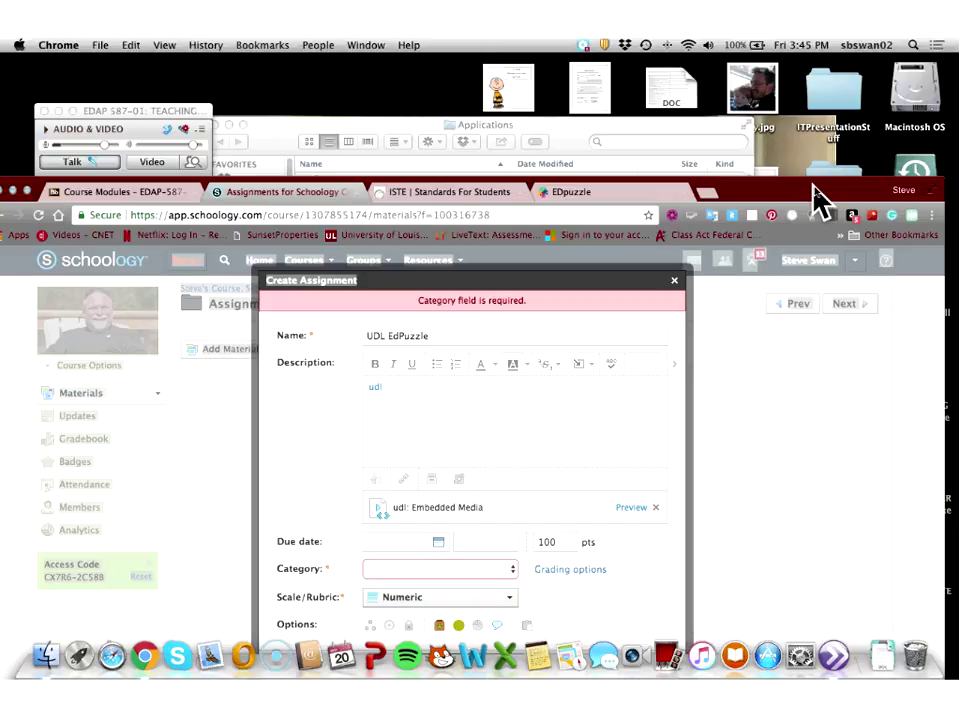
left_click_drag(818, 200, 855, 78)
Set the assignment's category to Schoology and create the assignment.
left_click(477, 553)
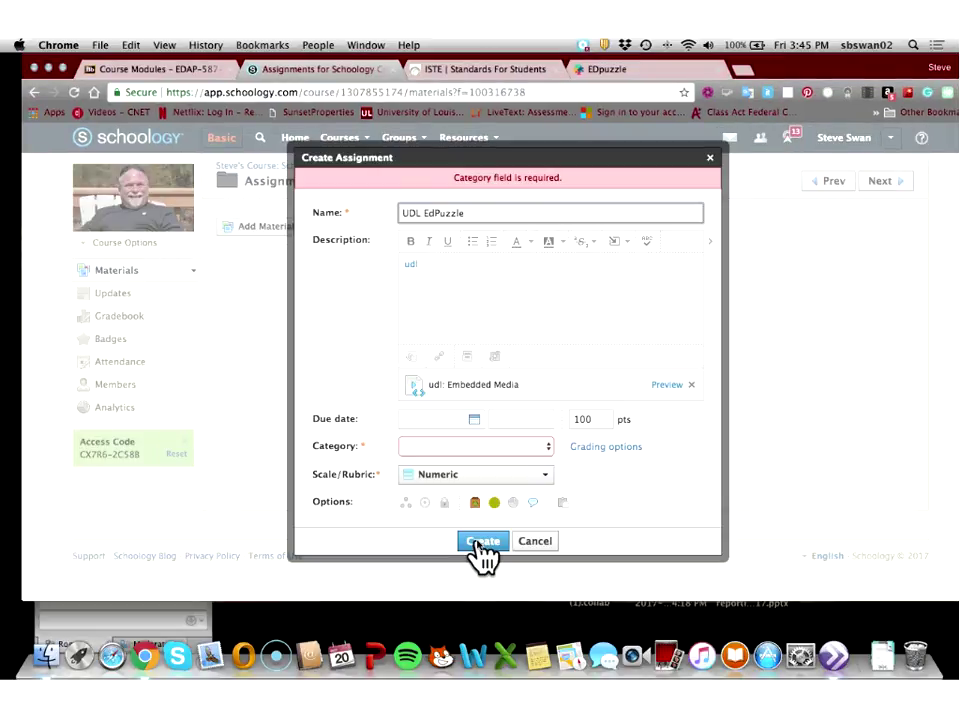
left_click(462, 448)
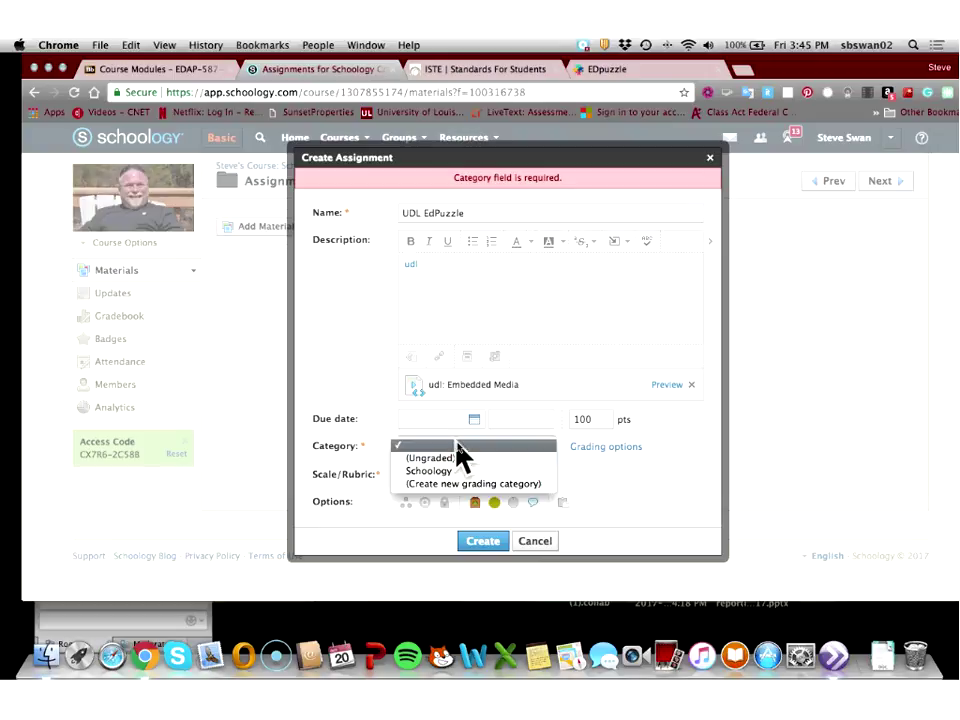
left_click(450, 471)
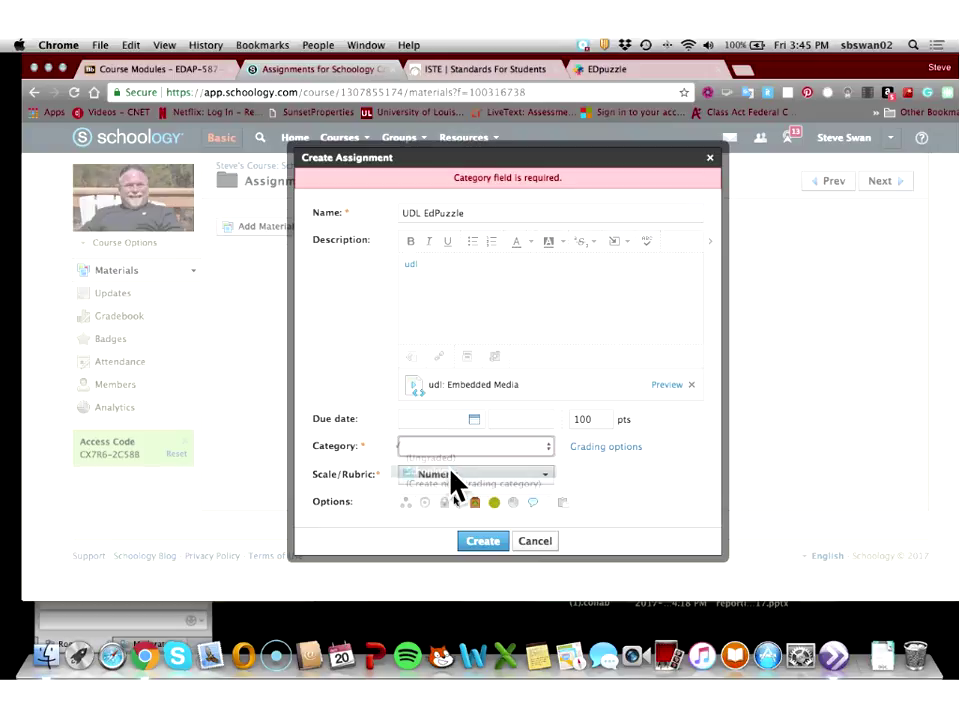
left_click(476, 541)
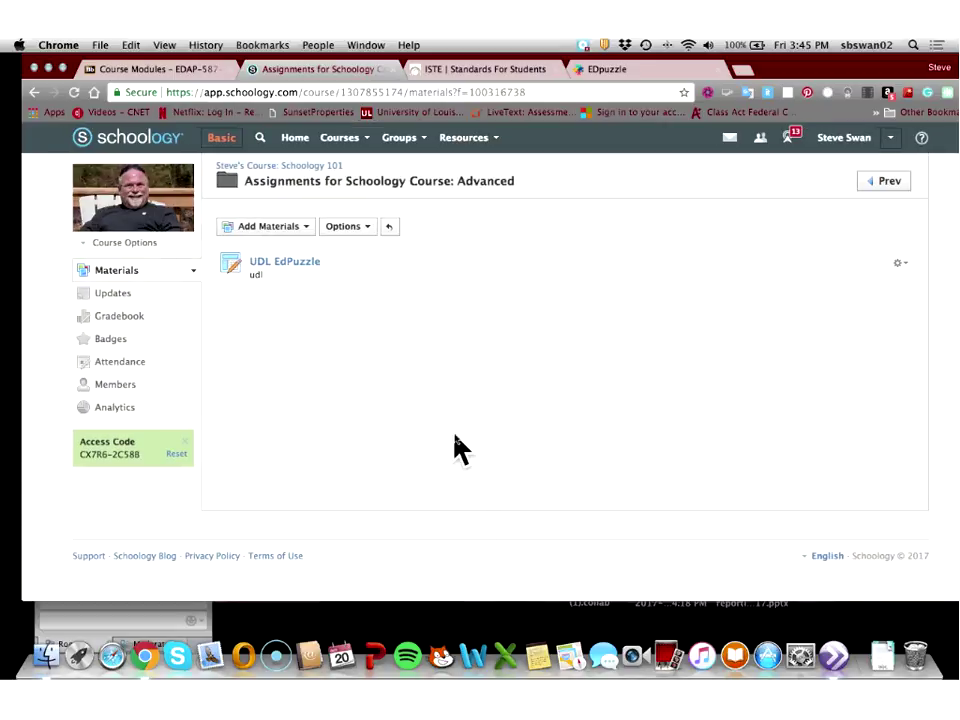
View the UDL EdPuzzle assignment, start its embedded EDpuzzle video assignment, and return to the Advanced assignments folder.
left_click(285, 262)
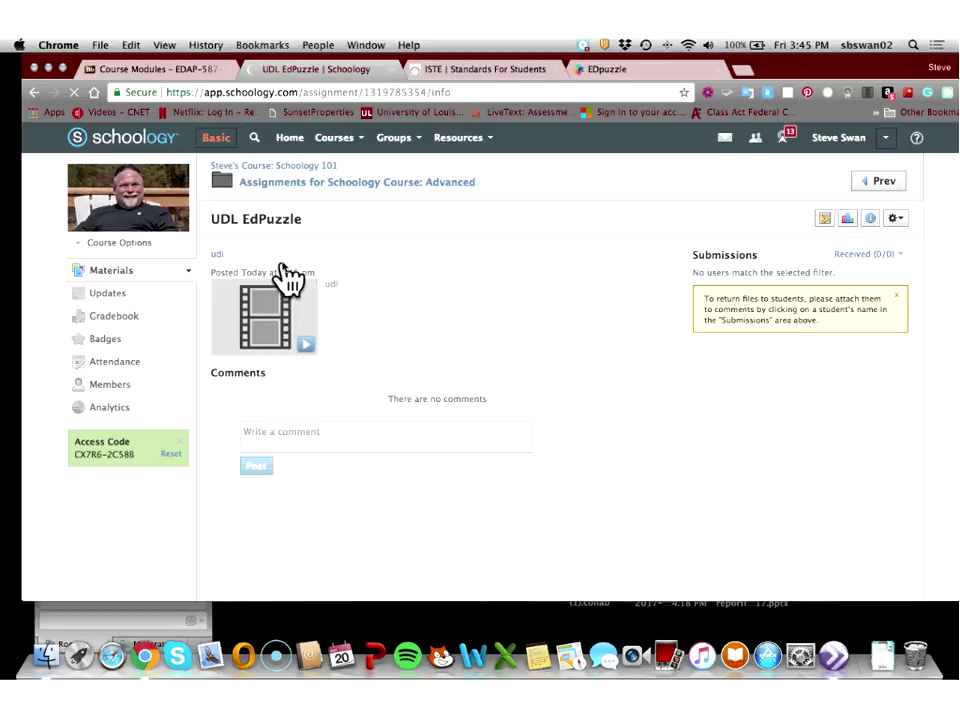
left_click(308, 345)
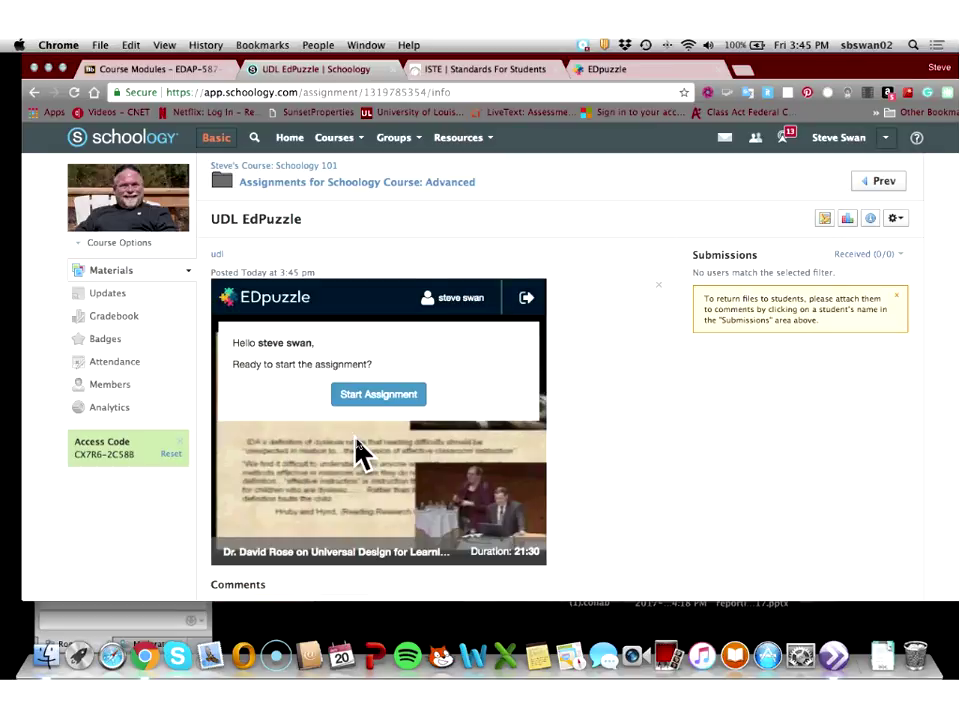
left_click(379, 397)
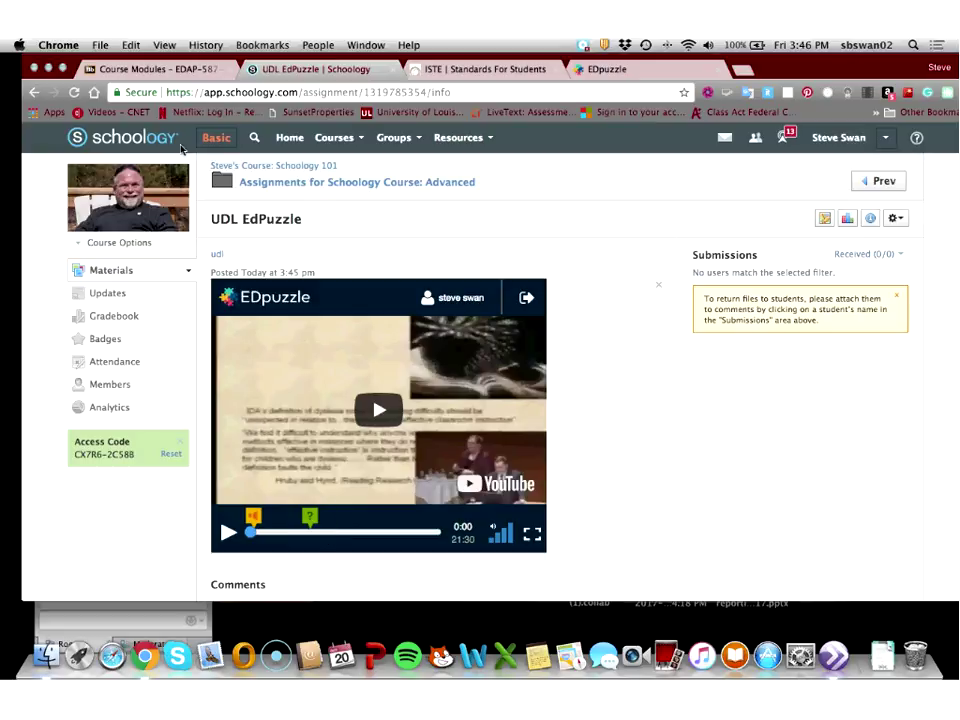
left_click(33, 93)
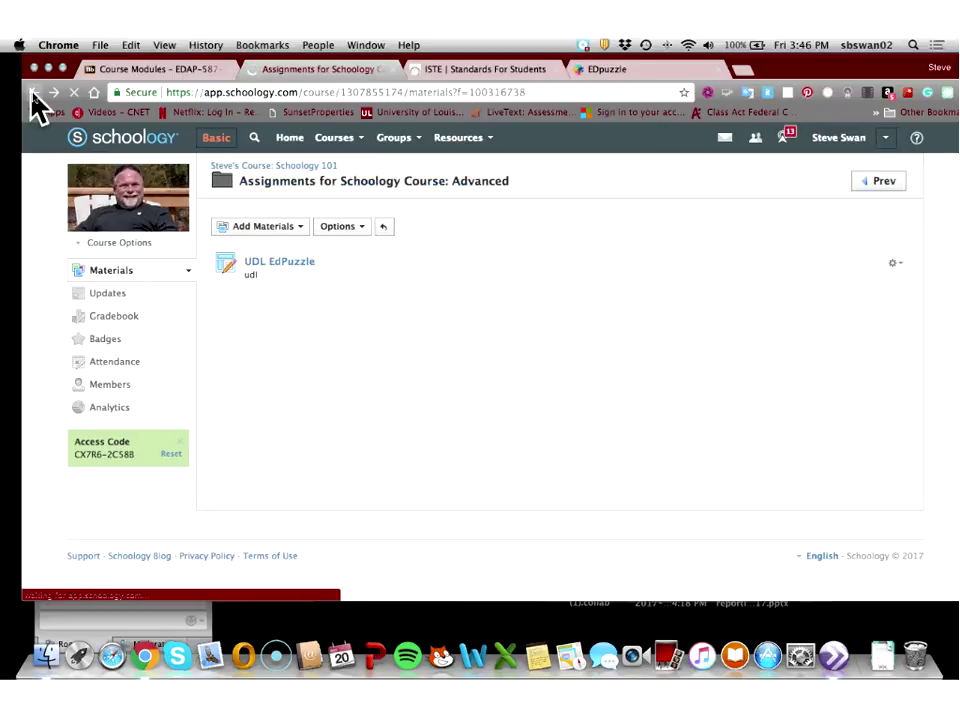
Reopen the Advanced assignments folder and delete the UDL EdPuzzle assignment from it.
left_click(33, 93)
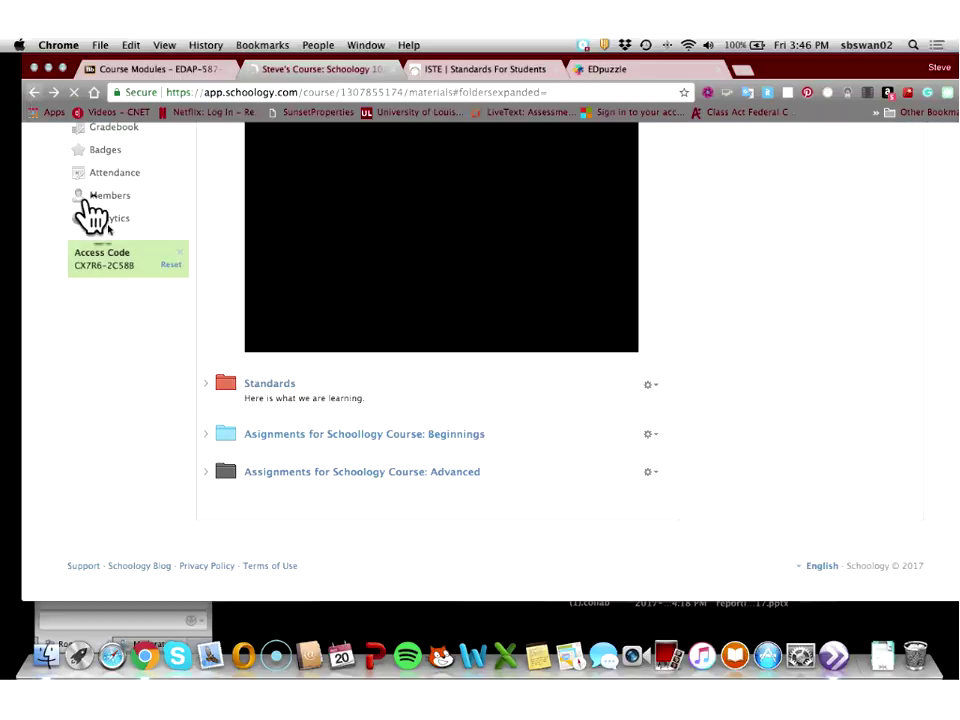
left_click(330, 471)
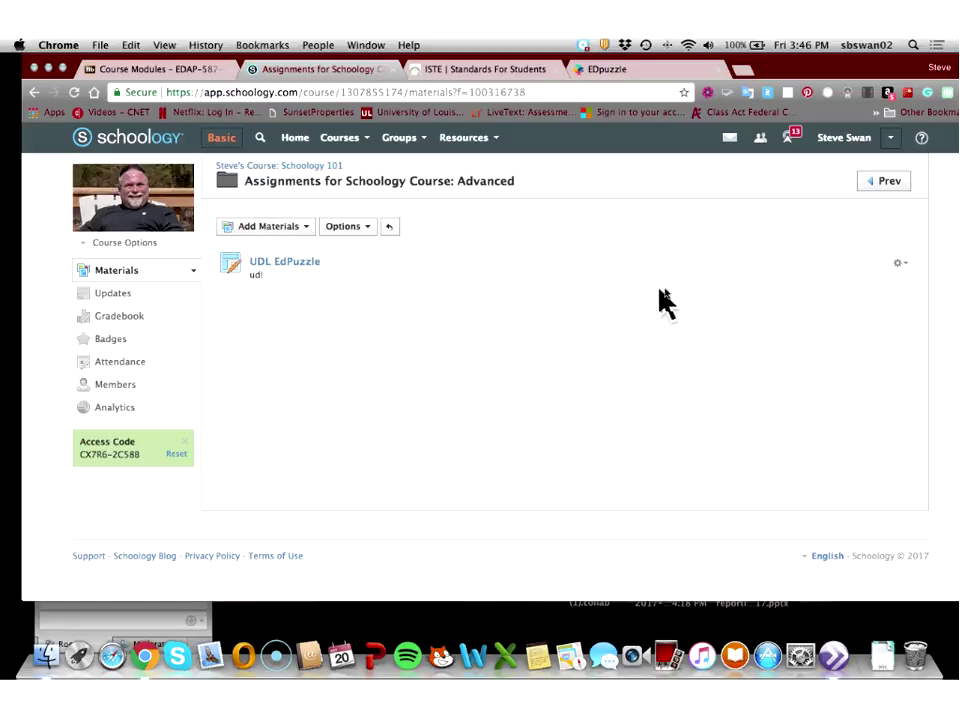
left_click(905, 263)
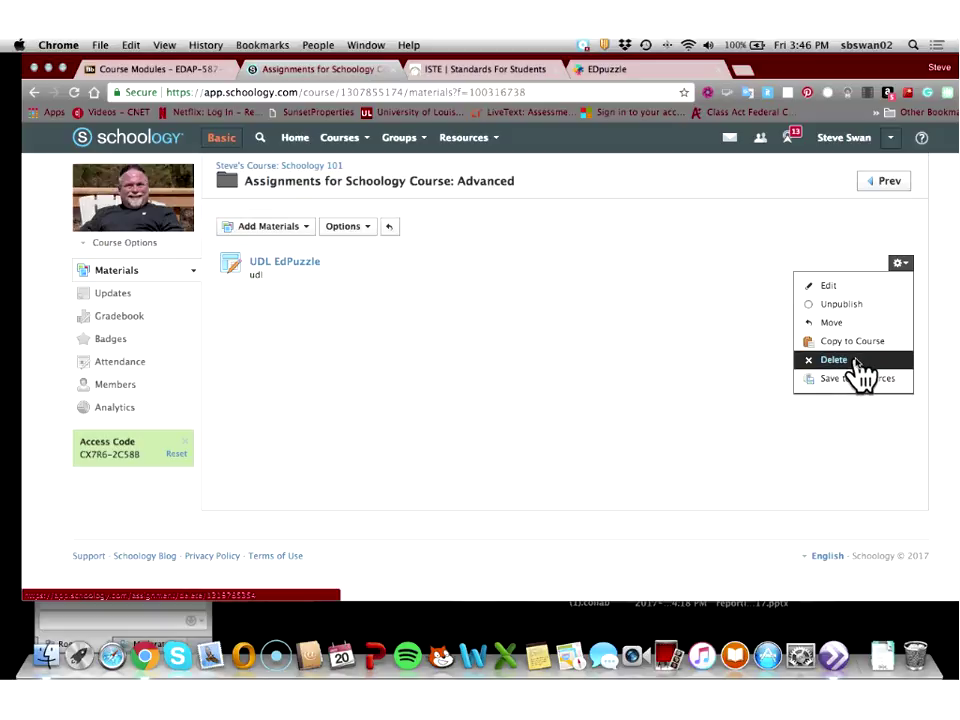
left_click(857, 362)
left_click(468, 308)
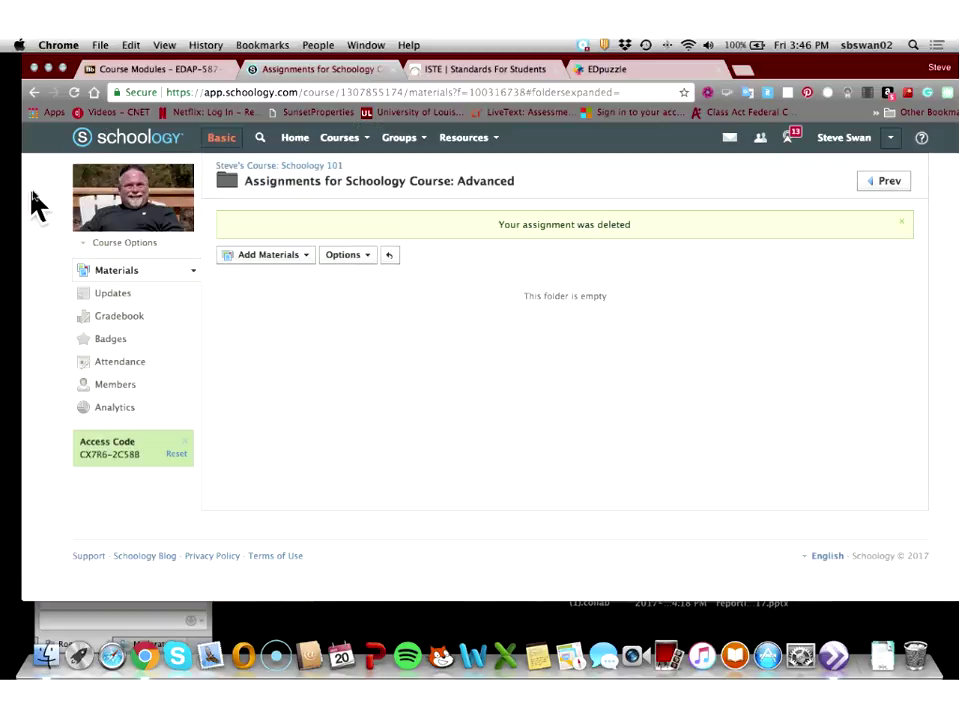
Start a new assignment in the Advanced folder and name it "EdPuzzle Quiz".
left_click(263, 260)
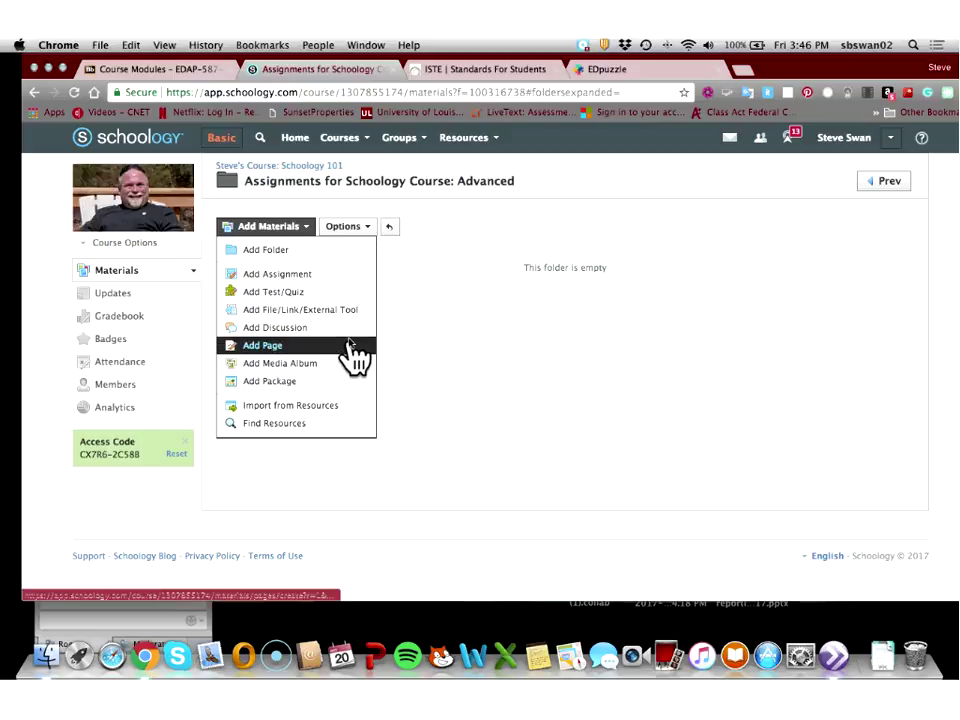
left_click(316, 275)
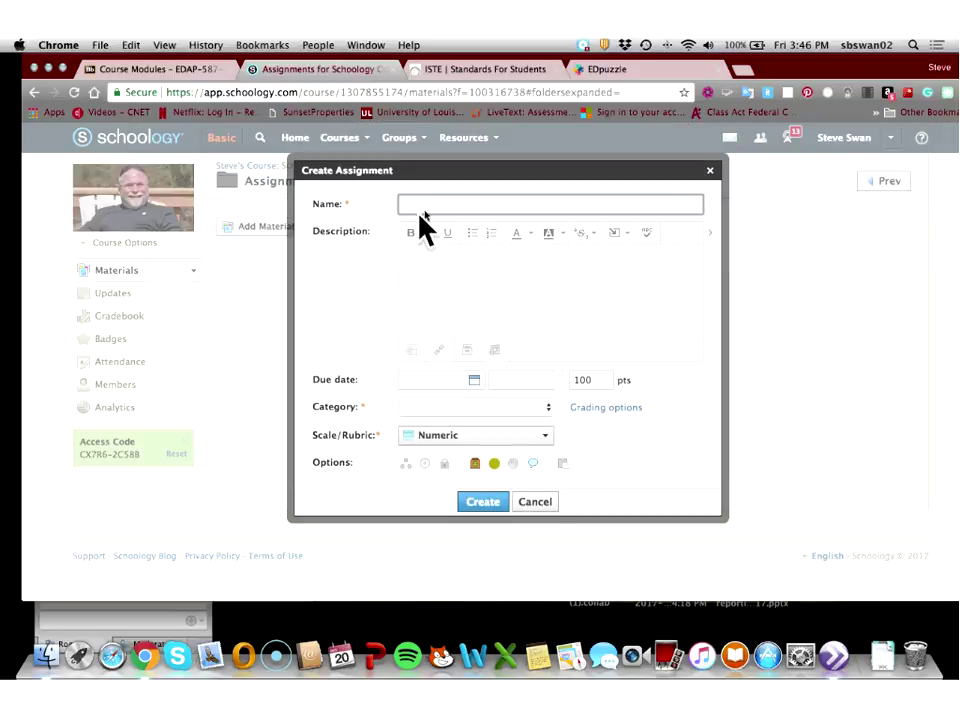
left_click(424, 206)
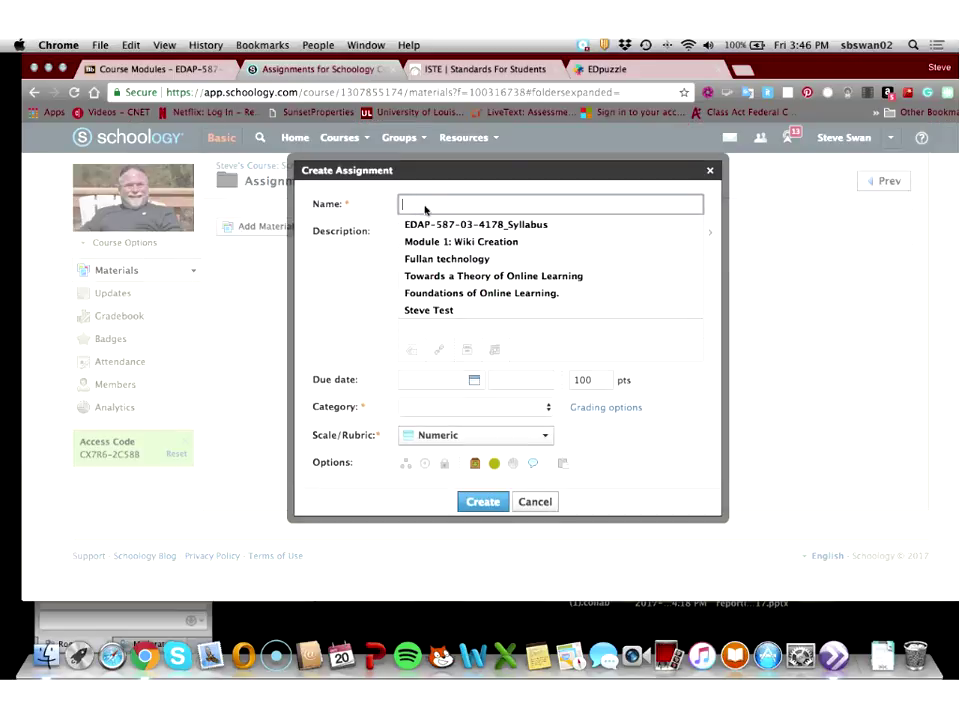
type("EdPu")
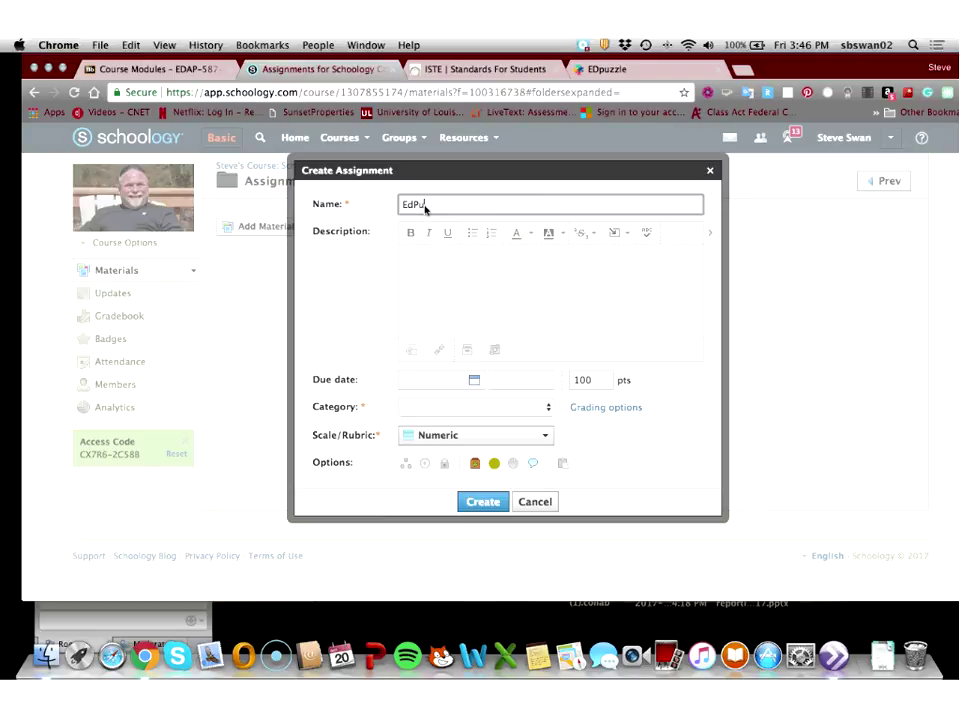
type("zzle Quiz")
Enter the copied iframe embed code as the assignment's link/embed content with the title "UDL".
left_click(440, 352)
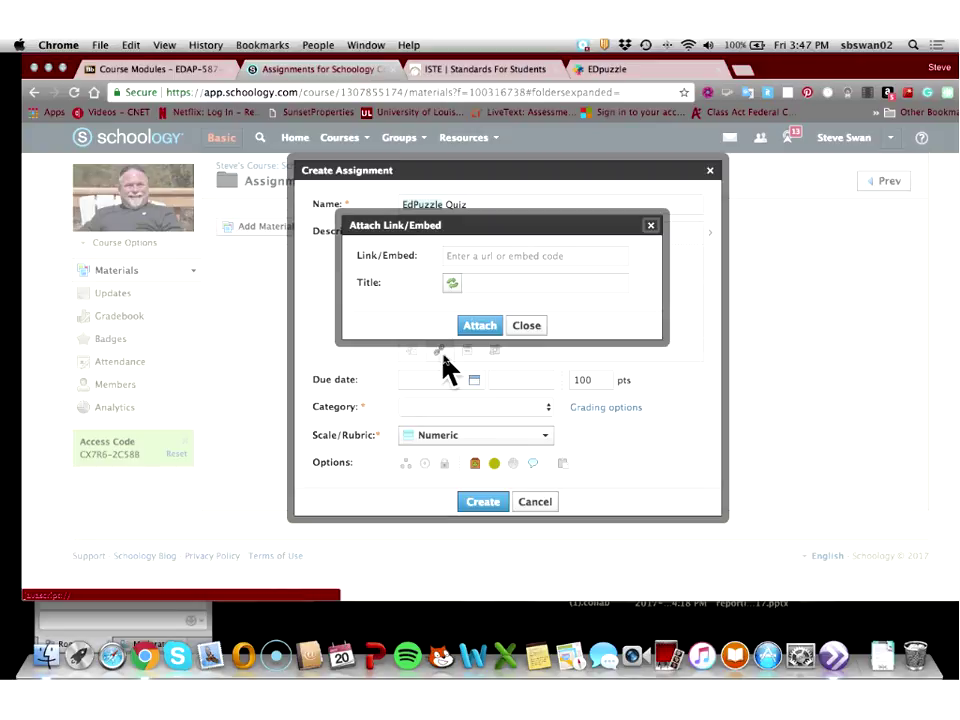
left_click(467, 257)
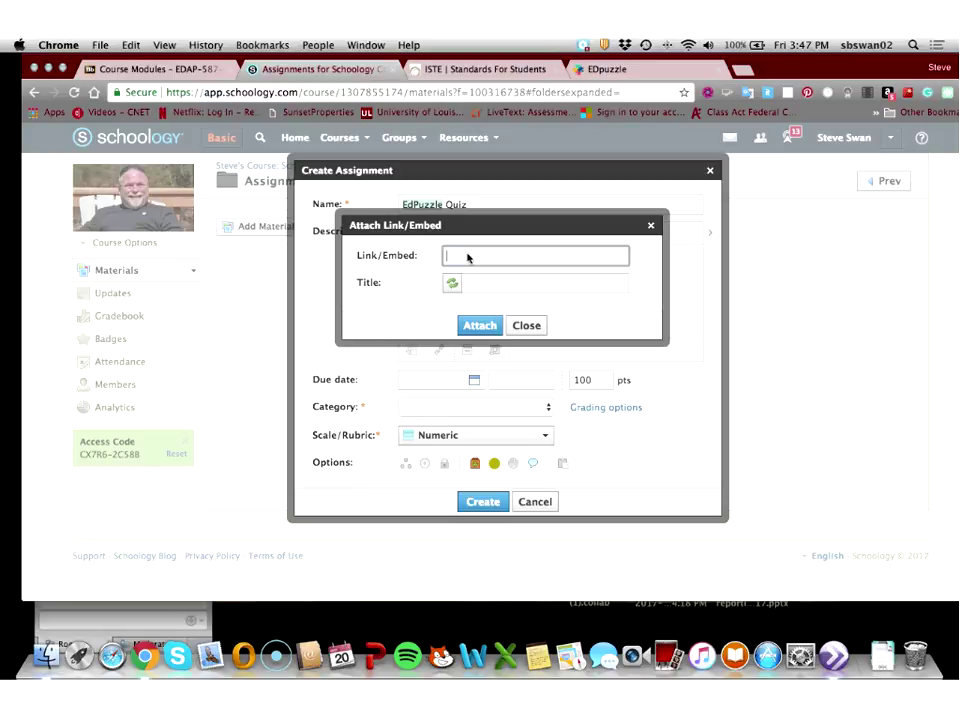
key("super+v")
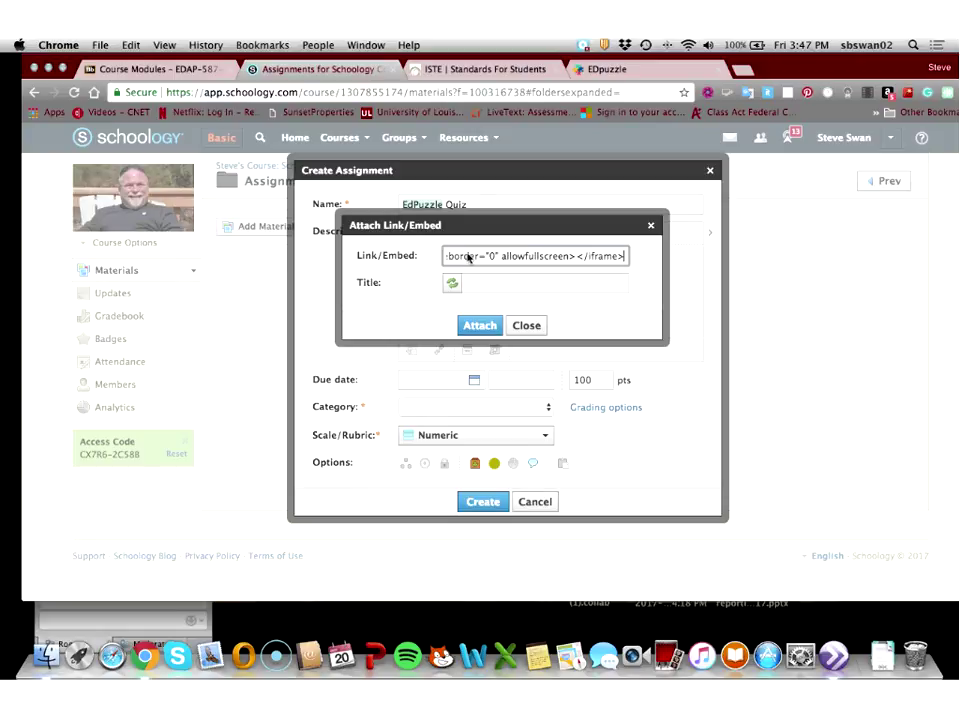
left_click(493, 285)
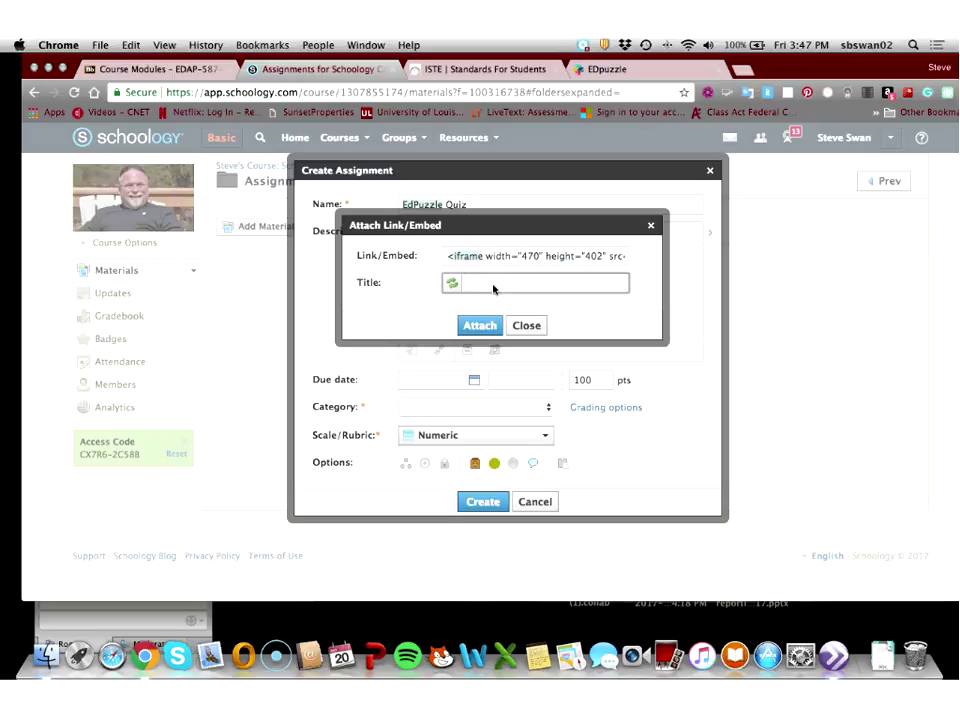
type("UDL")
Set the assignment's category to Schoology and create the EdPuzzle Quiz assignment.
left_click(499, 440)
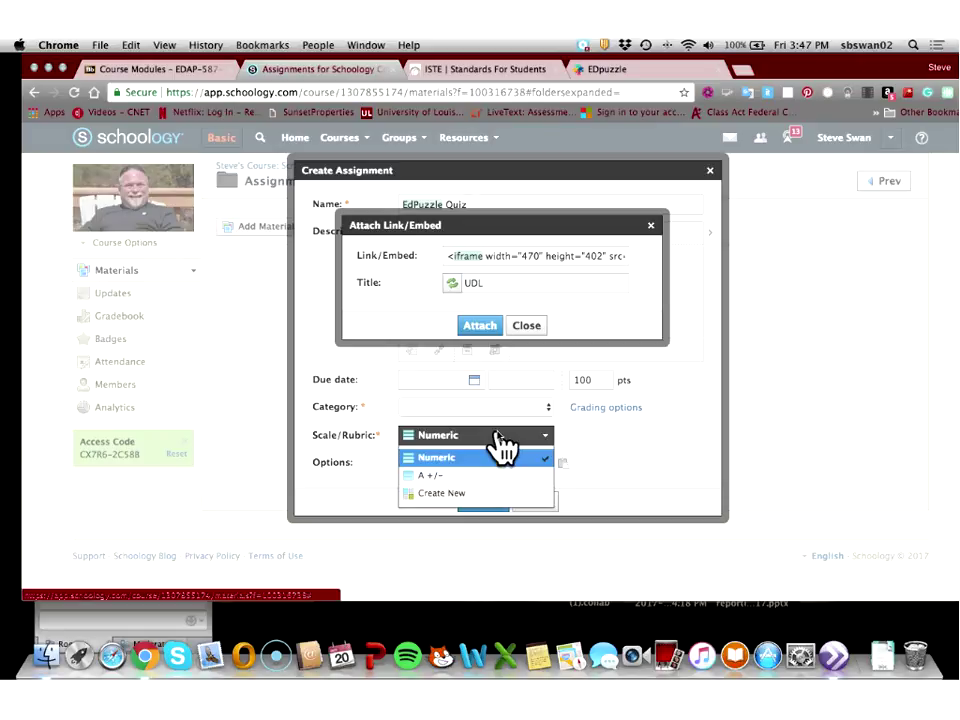
left_click(474, 408)
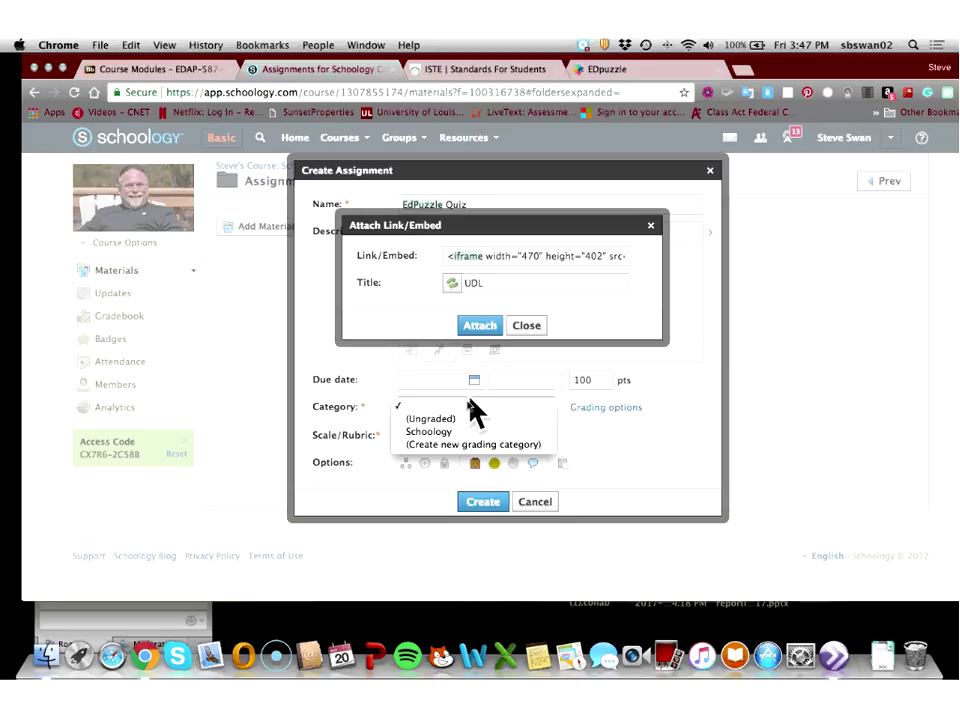
left_click(458, 432)
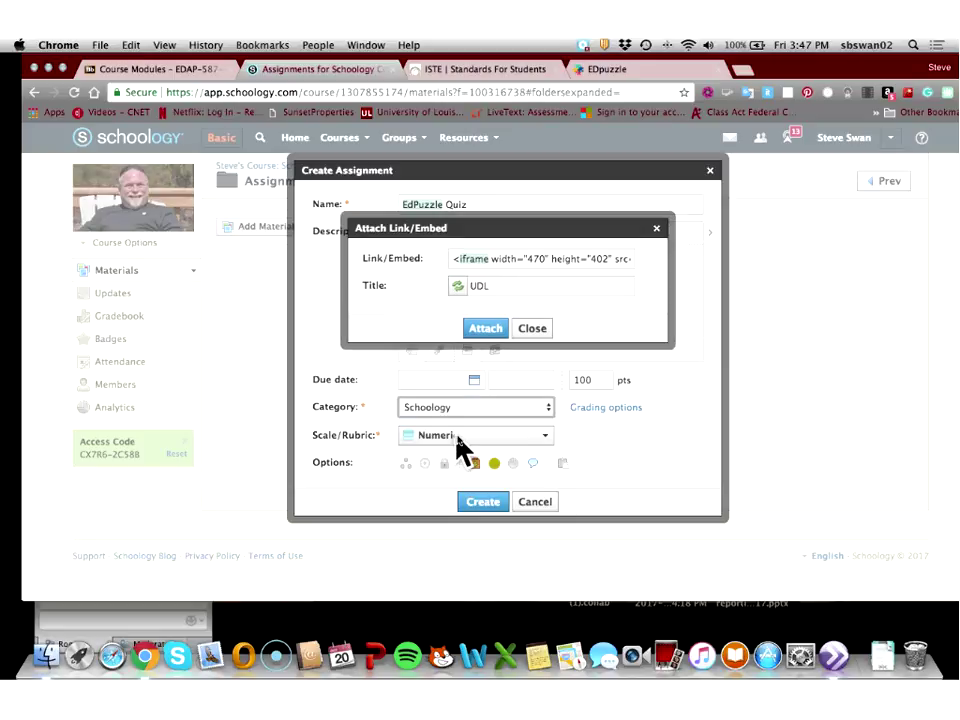
left_click(480, 503)
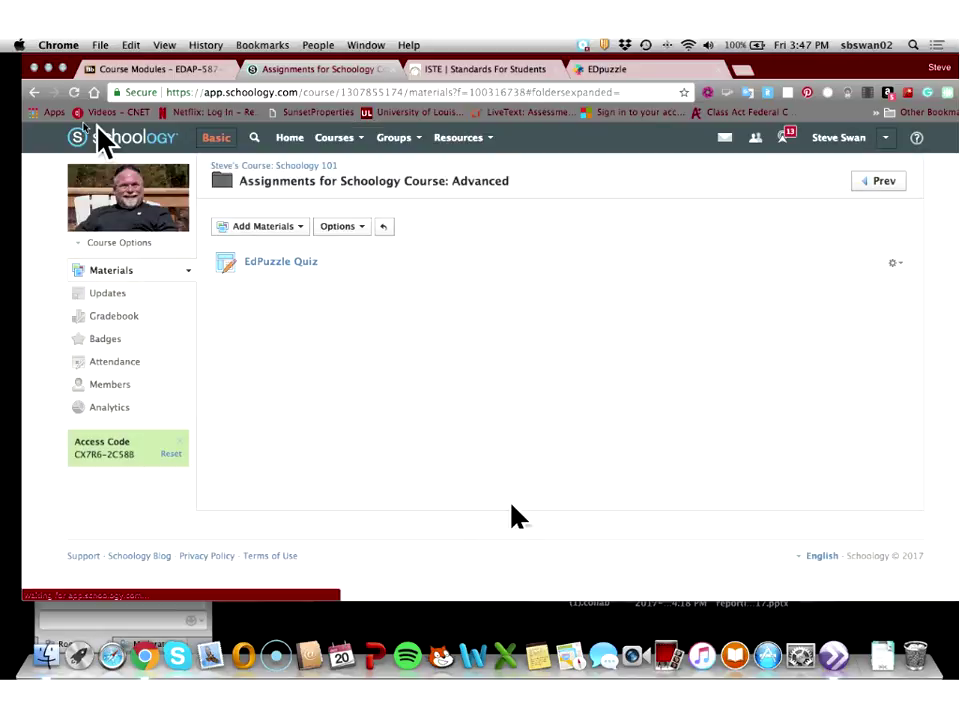
Check the EdPuzzle Quiz assignment page for the embedded video and return to the Advanced folder.
left_click(294, 263)
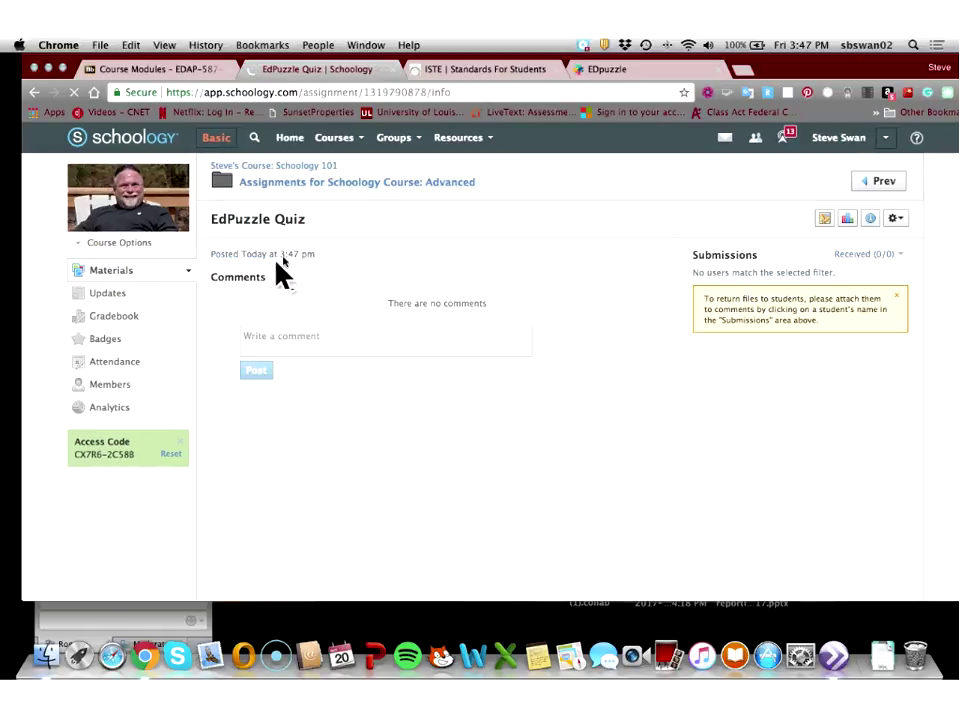
left_click(31, 92)
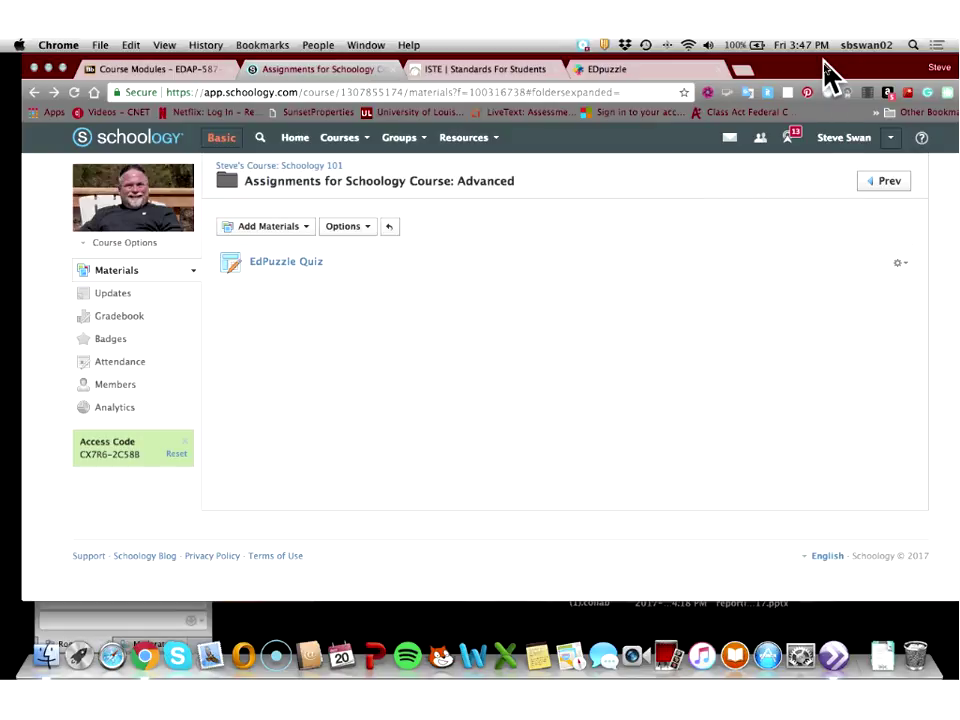
left_click_drag(825, 62, 667, 80)
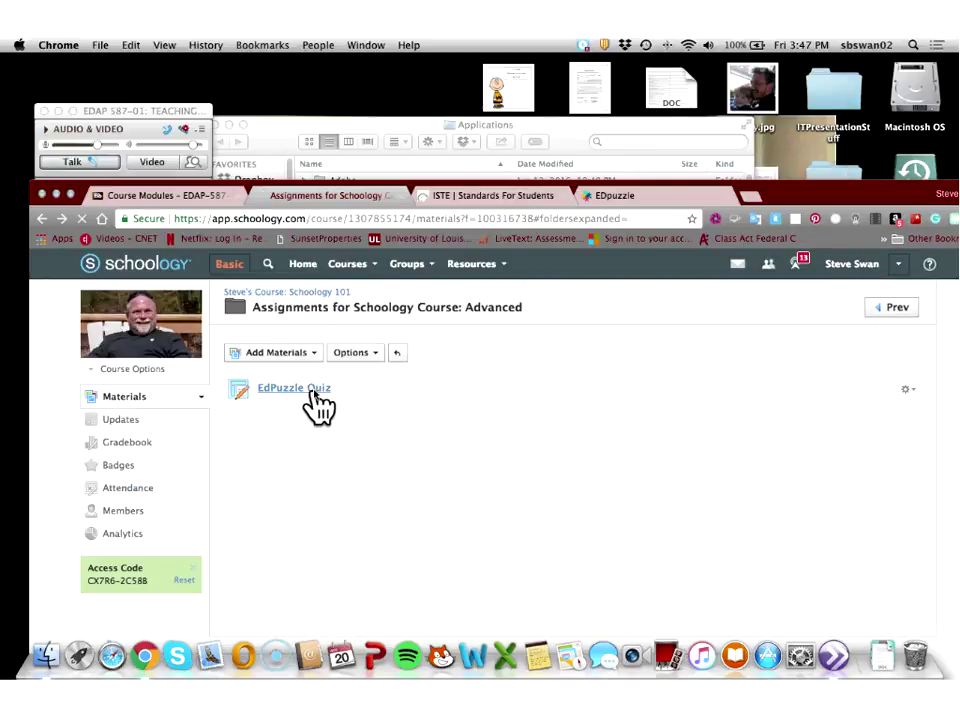
left_click(313, 394)
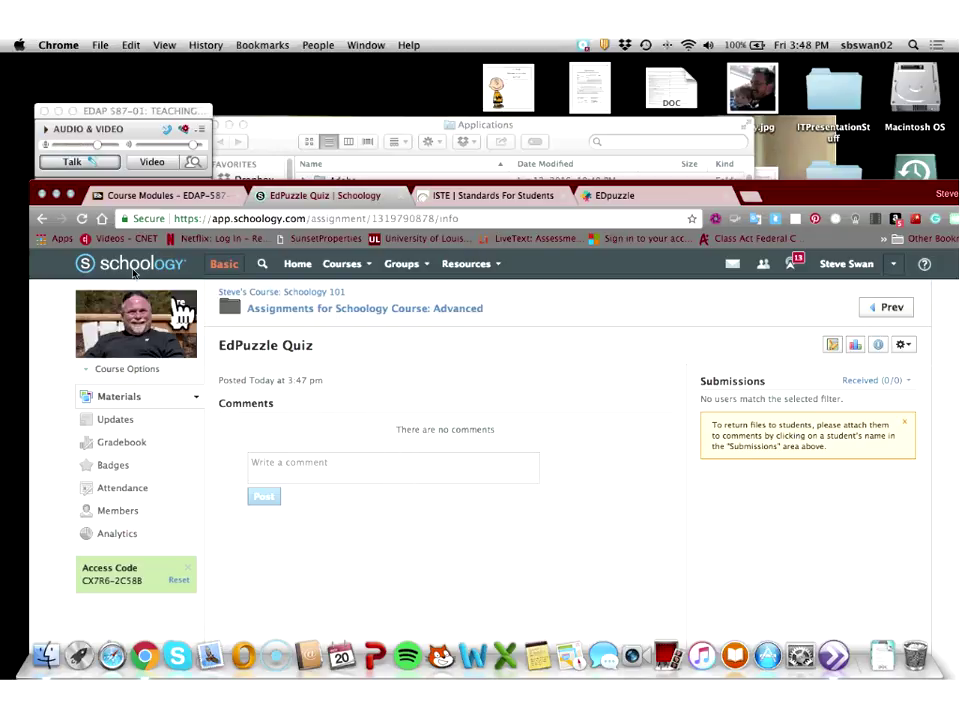
left_click(42, 219)
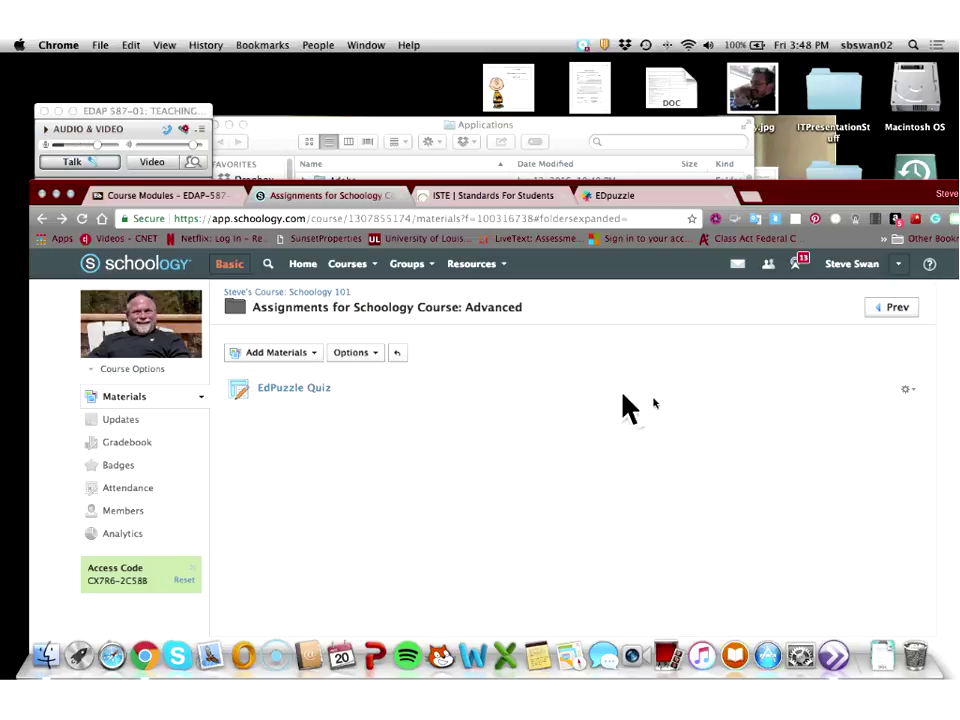
Delete the EdPuzzle Quiz assignment from the Advanced assignments folder.
left_click(907, 390)
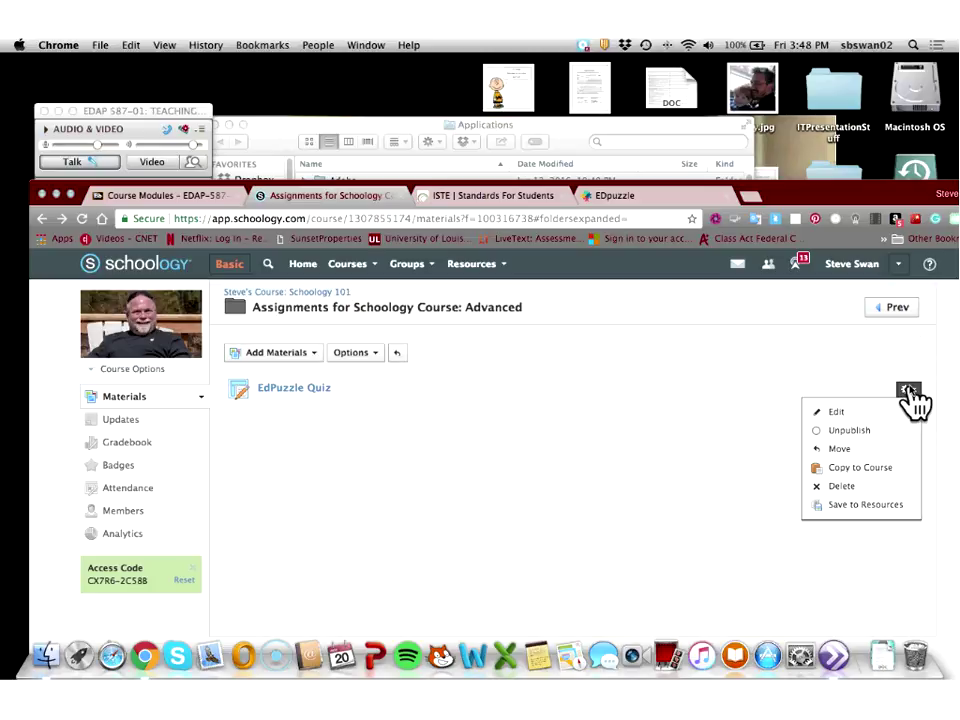
left_click(866, 486)
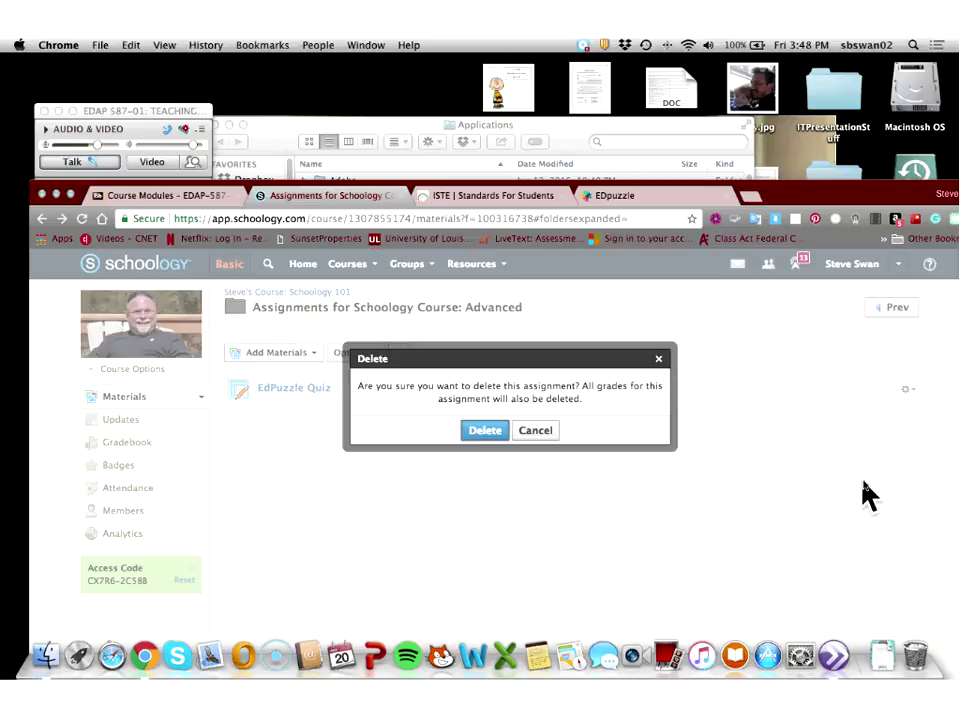
left_click(475, 432)
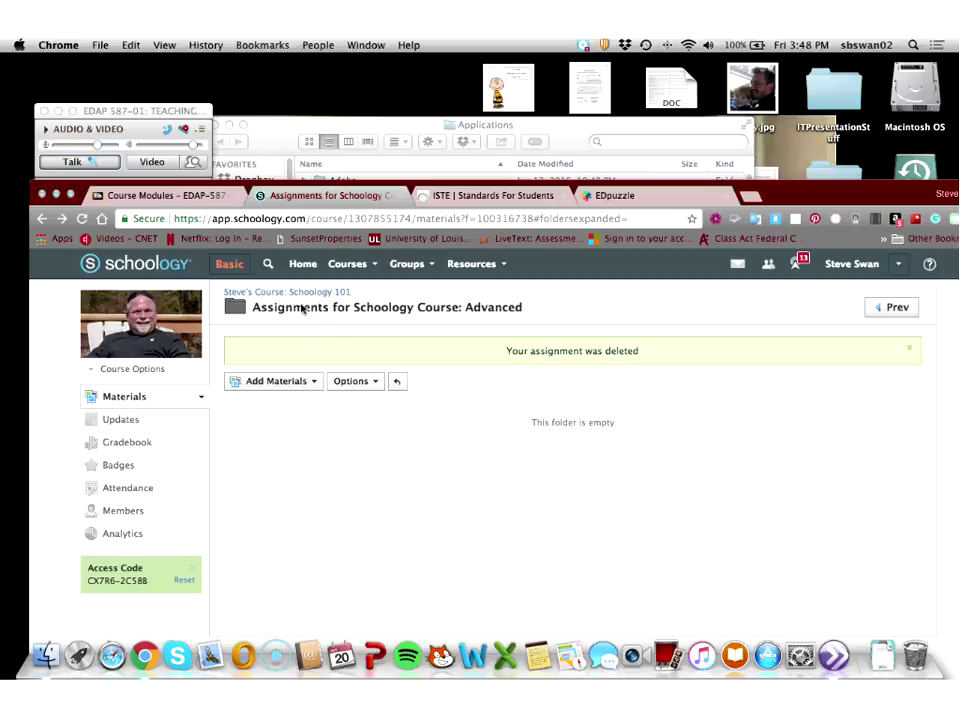
Review the Intro to Schoology assignment in the Beginnings folder and return to the course materials page.
left_click(38, 220)
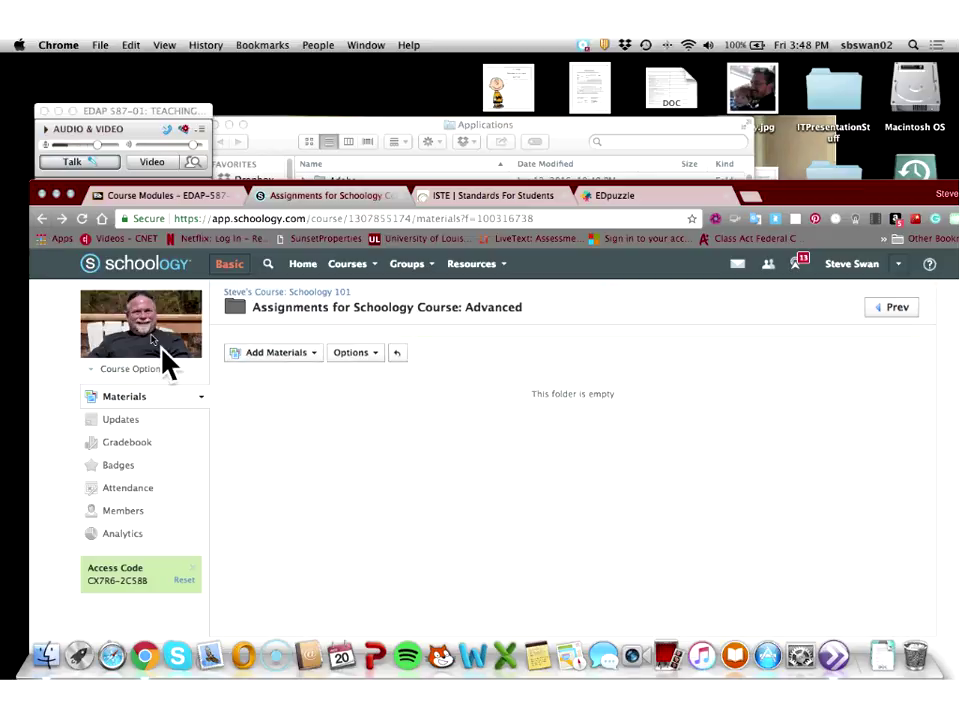
left_click(42, 219)
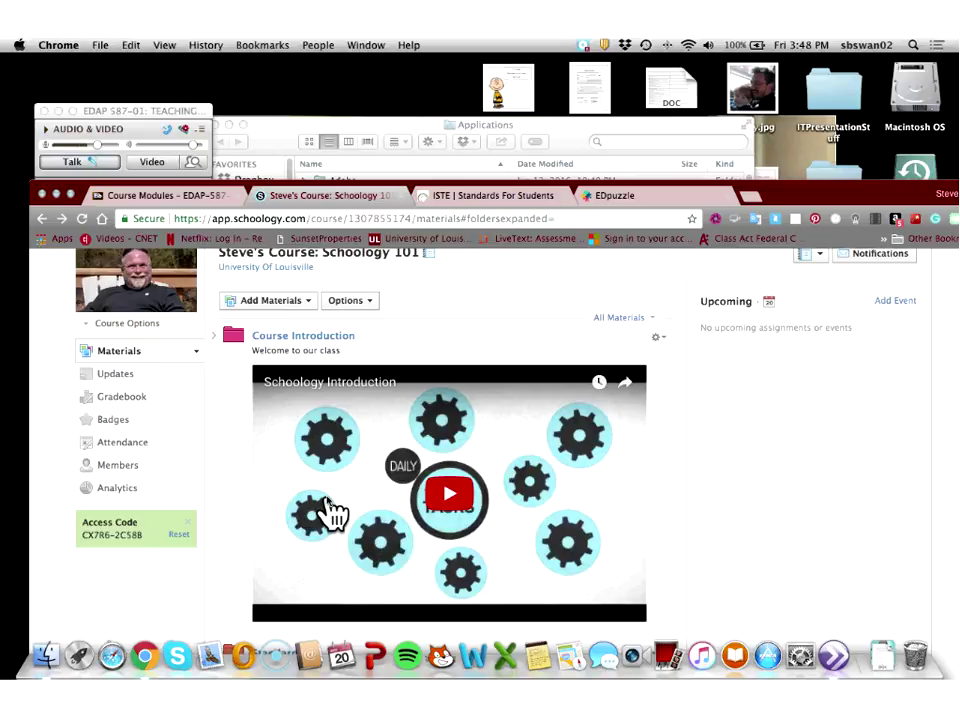
scroll(330, 510, "down", 3)
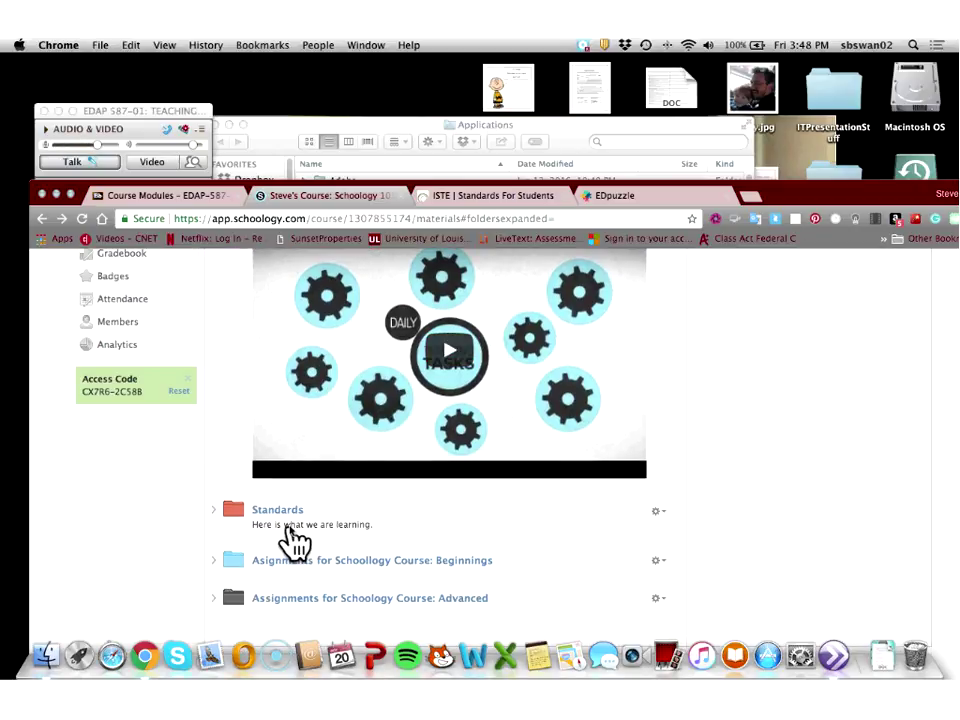
left_click(297, 563)
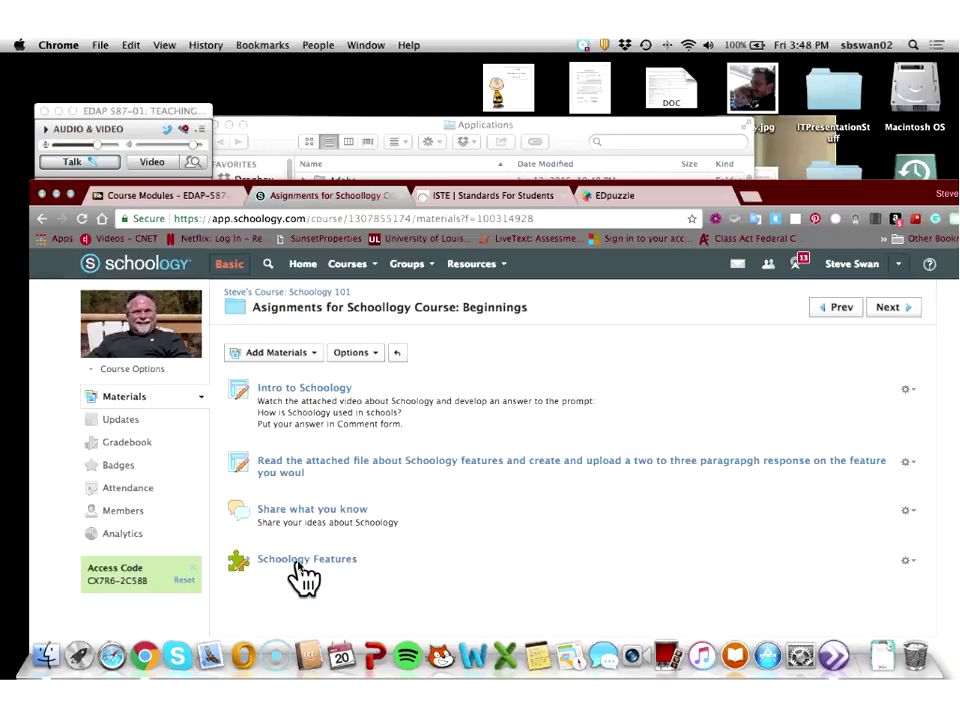
left_click(308, 389)
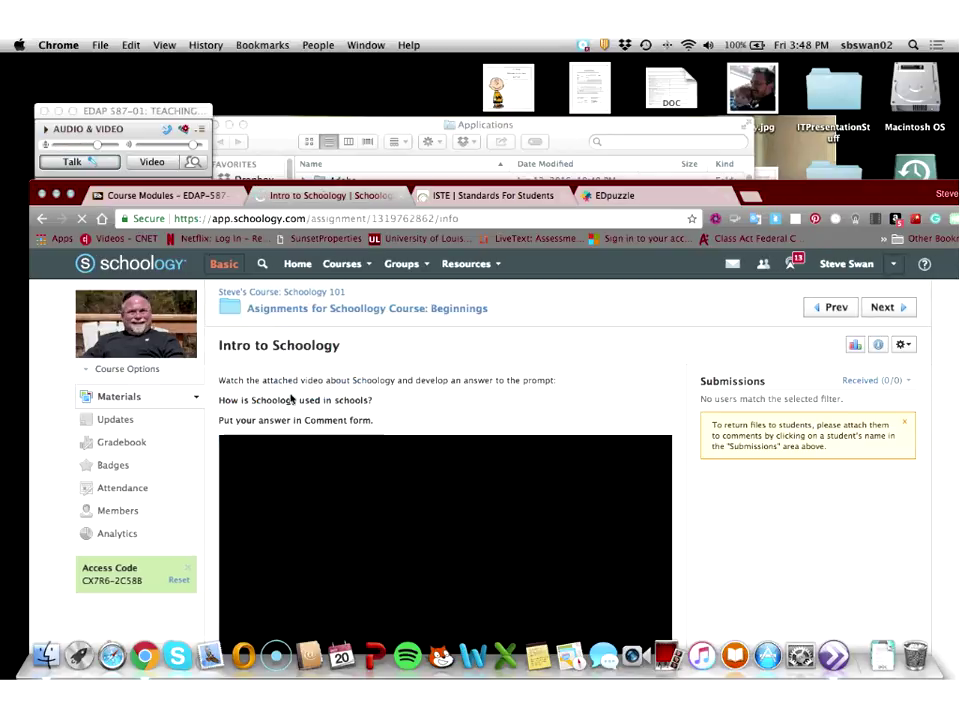
left_click(41, 218)
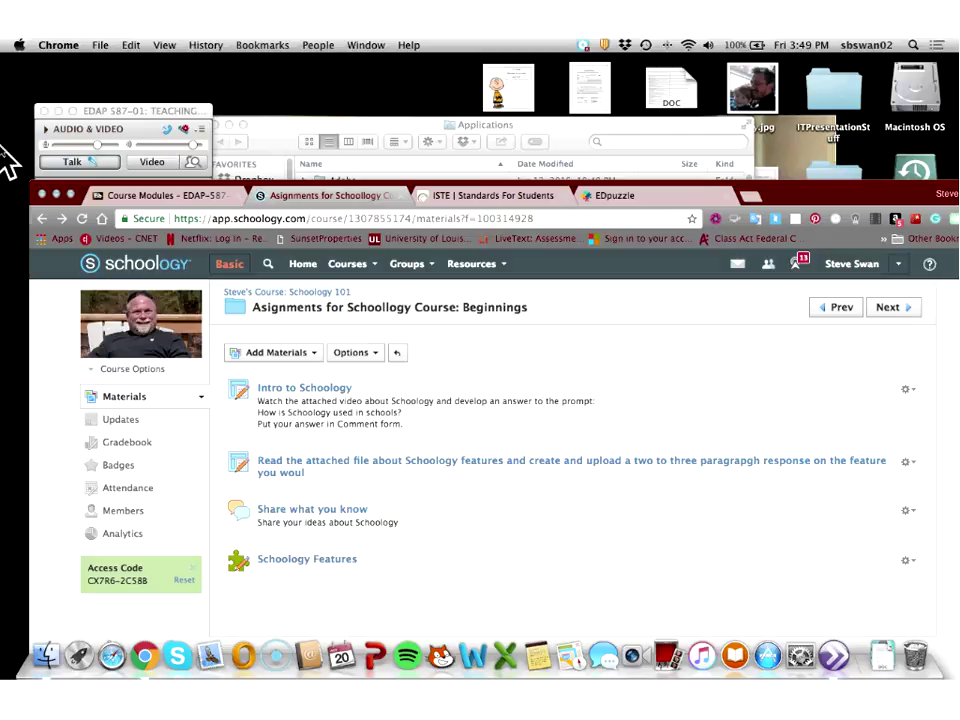
left_click(40, 219)
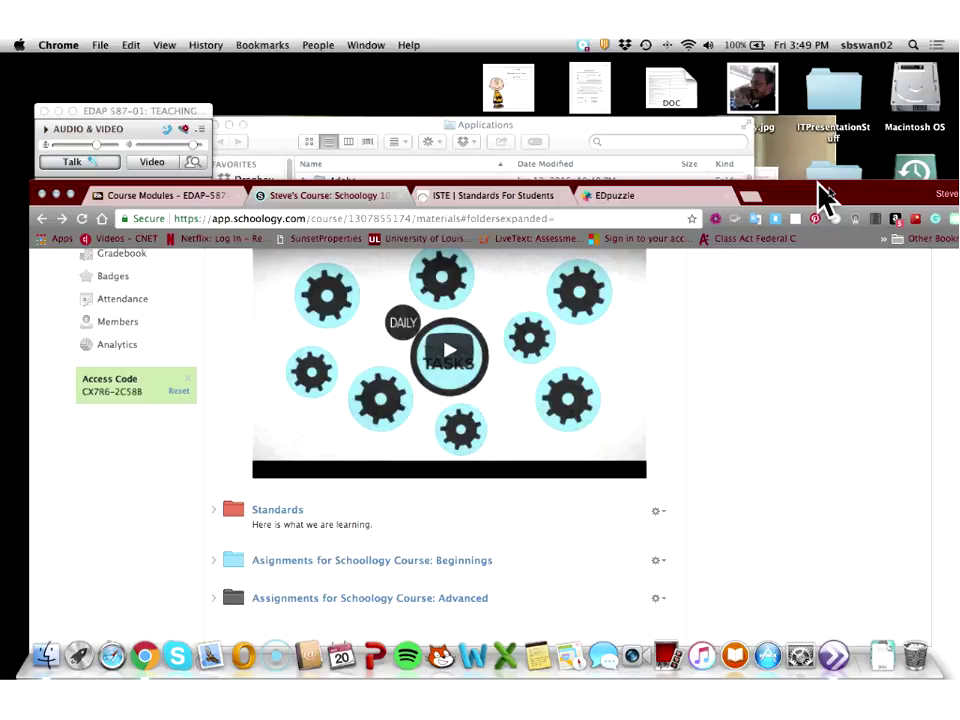
Switch to Blackboard Collaborate and move its session window over the browser window.
left_click(135, 122)
left_click_drag(130, 113, 306, 274)
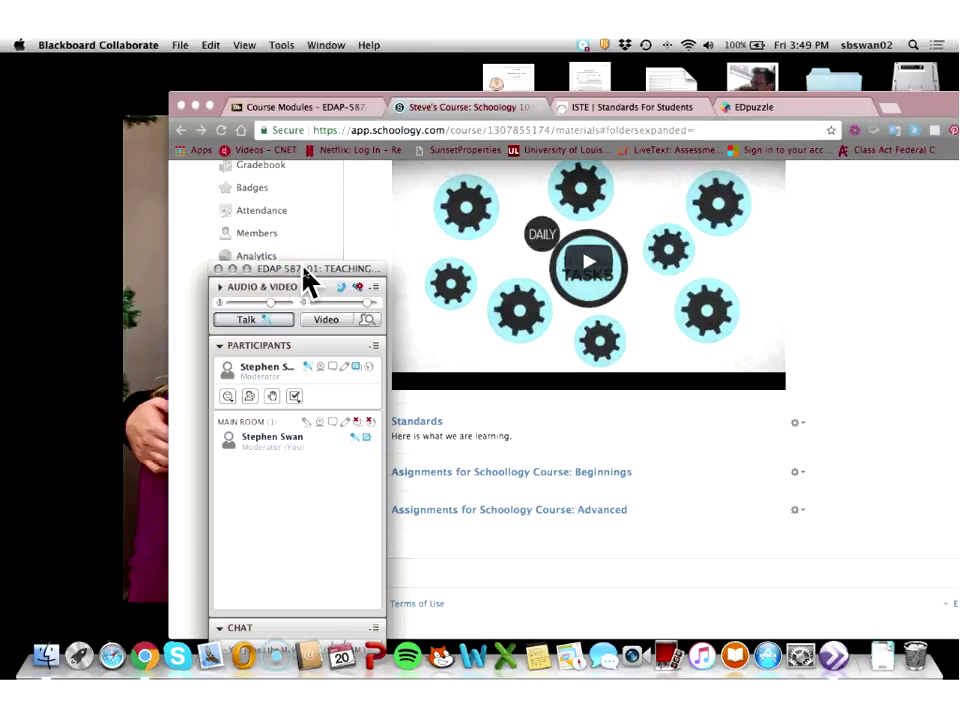